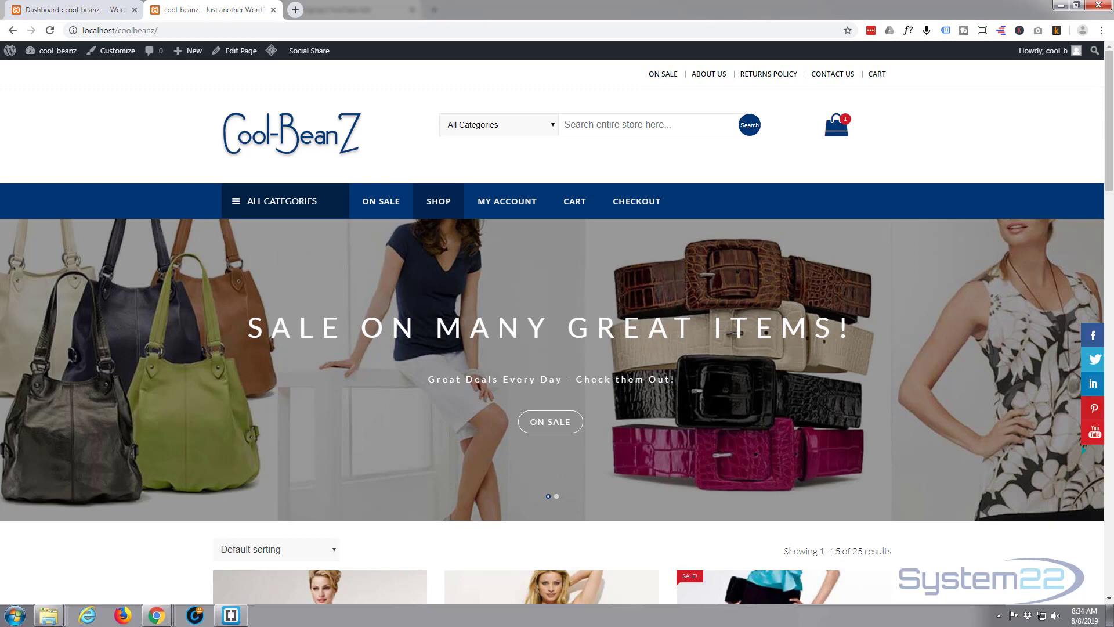
# Look over the store's home page, from the sale banner through the product listings.
pyautogui.scroll(-6, 250, 273)
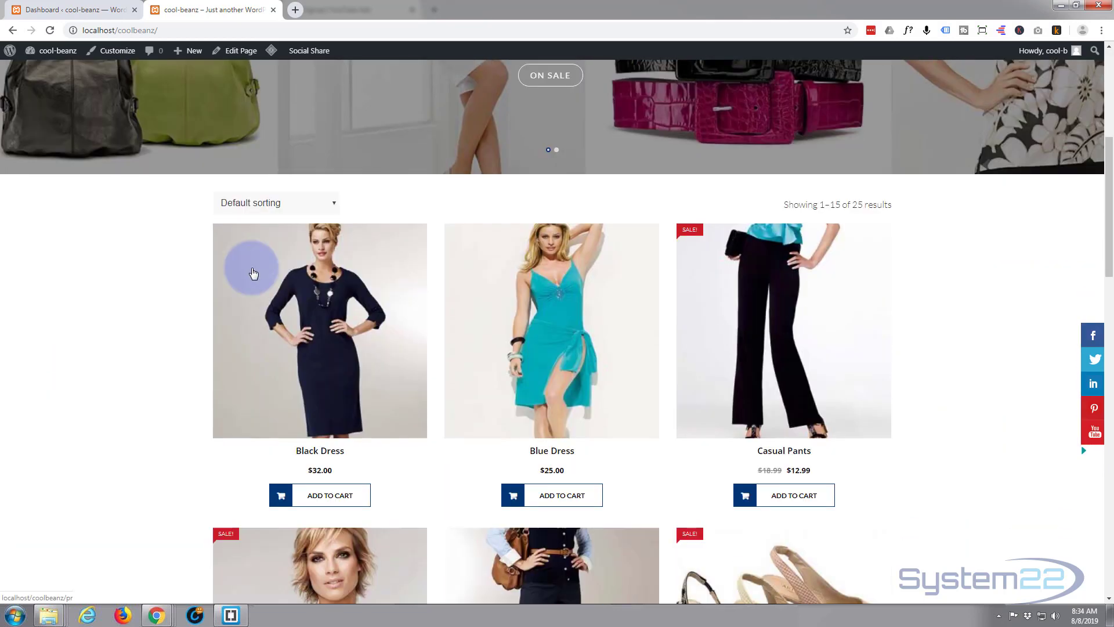
pyautogui.scroll(-13, 253, 273)
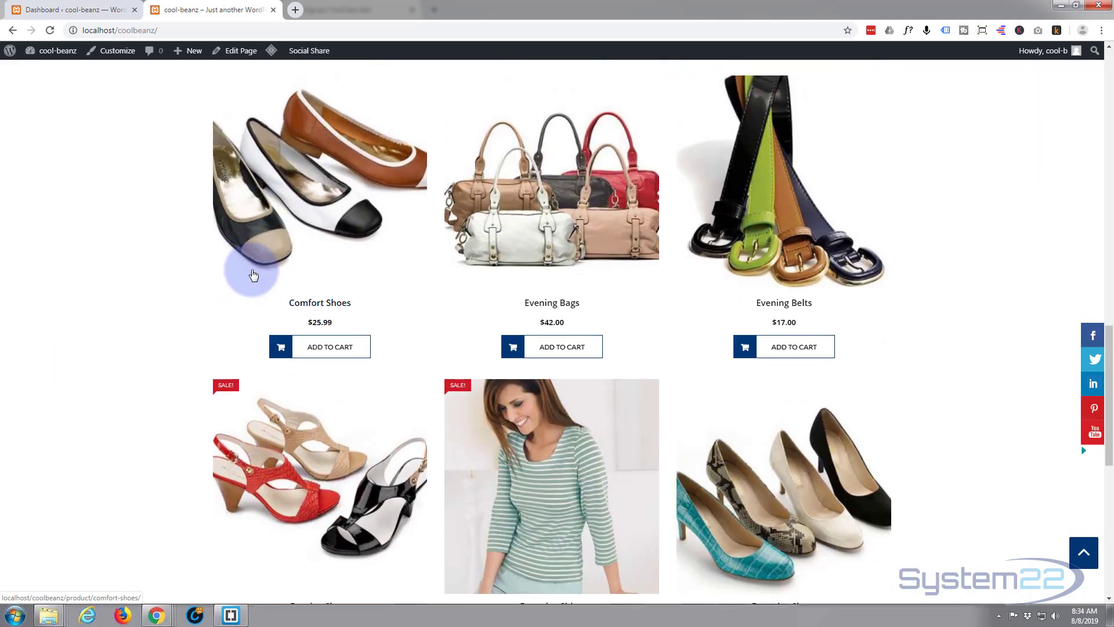
pyautogui.scroll(-5, 253, 275)
pyautogui.scroll(2, 253, 275)
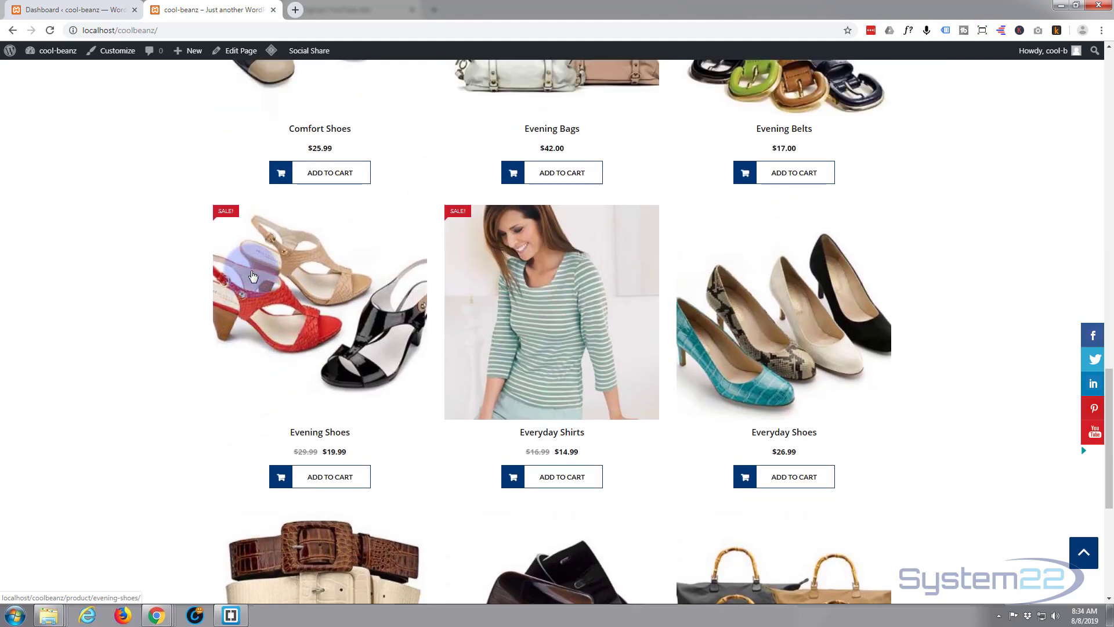
pyautogui.scroll(13, 253, 276)
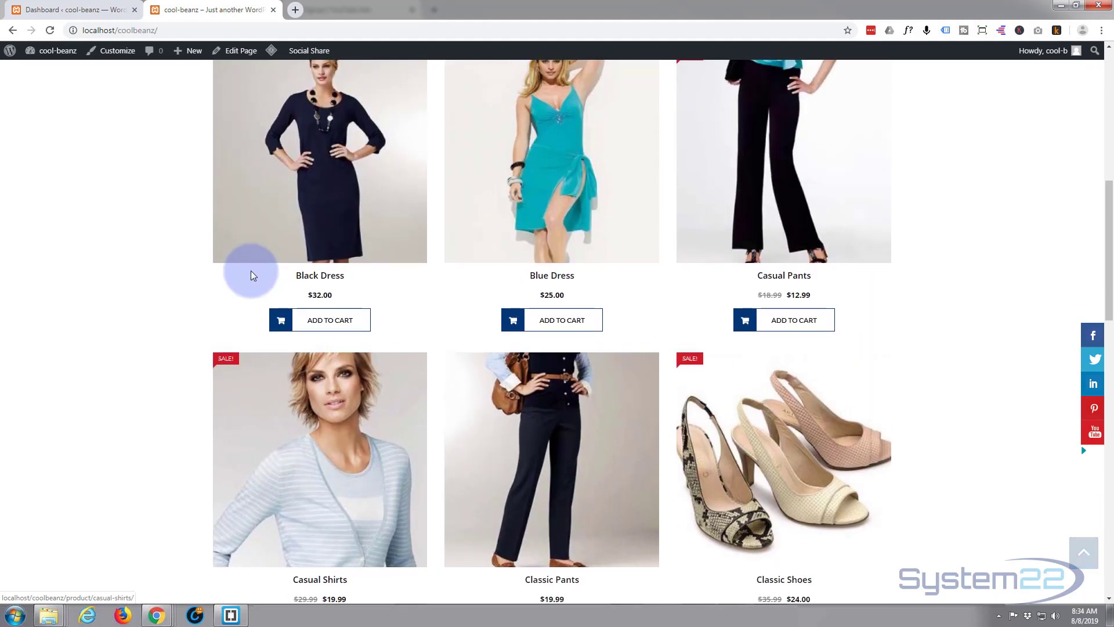
pyautogui.scroll(9, 253, 275)
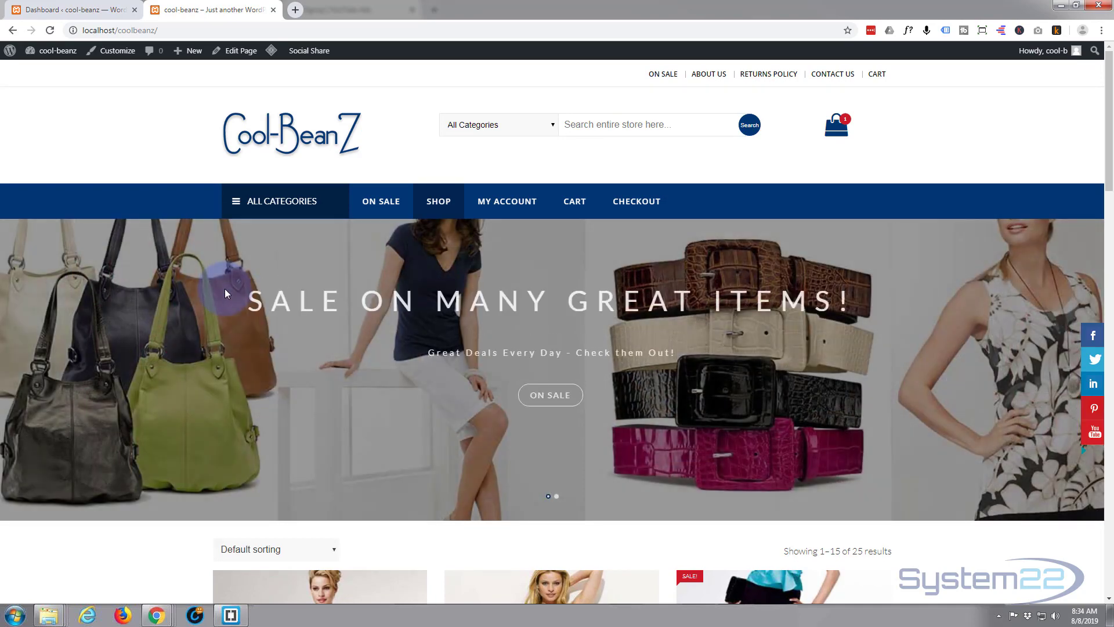
pyautogui.scroll(-7, 224, 288)
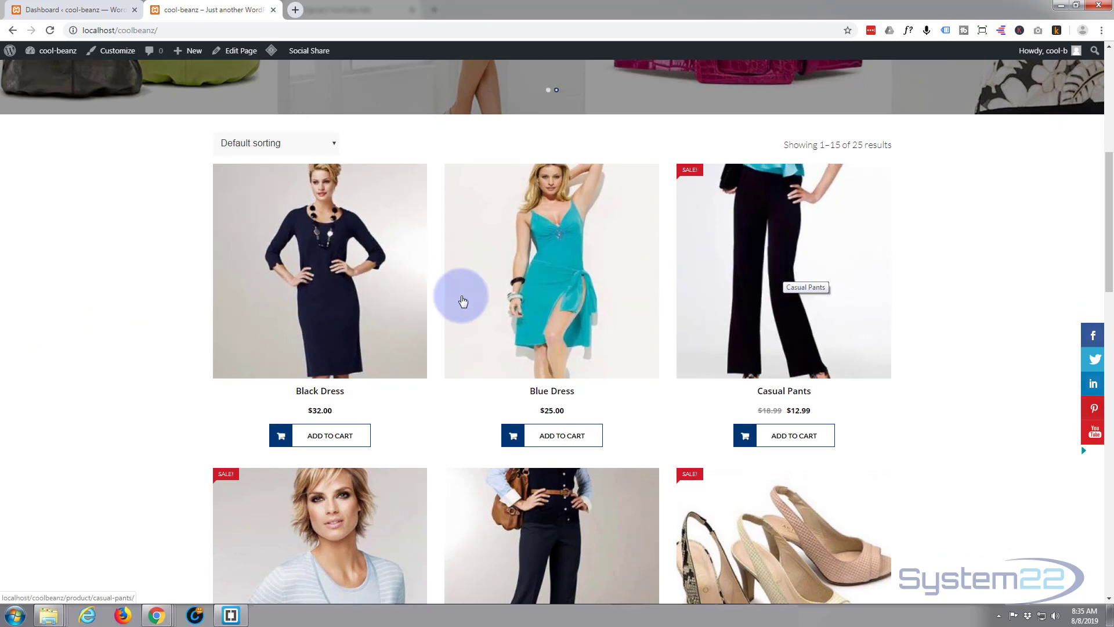
pyautogui.scroll(2, 122, 352)
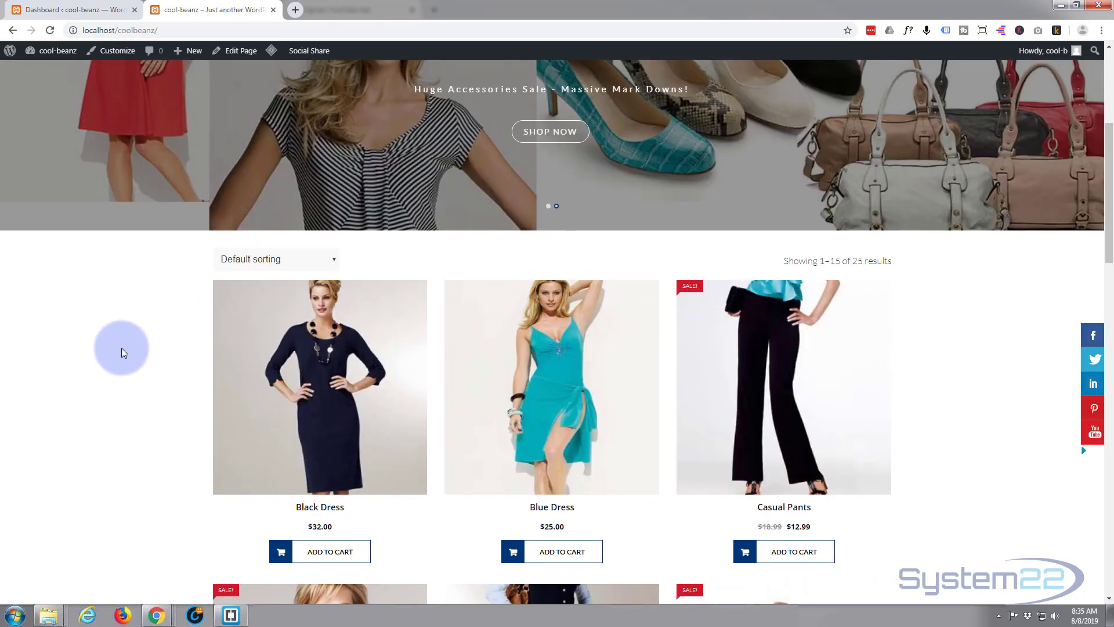
pyautogui.scroll(5, 121, 352)
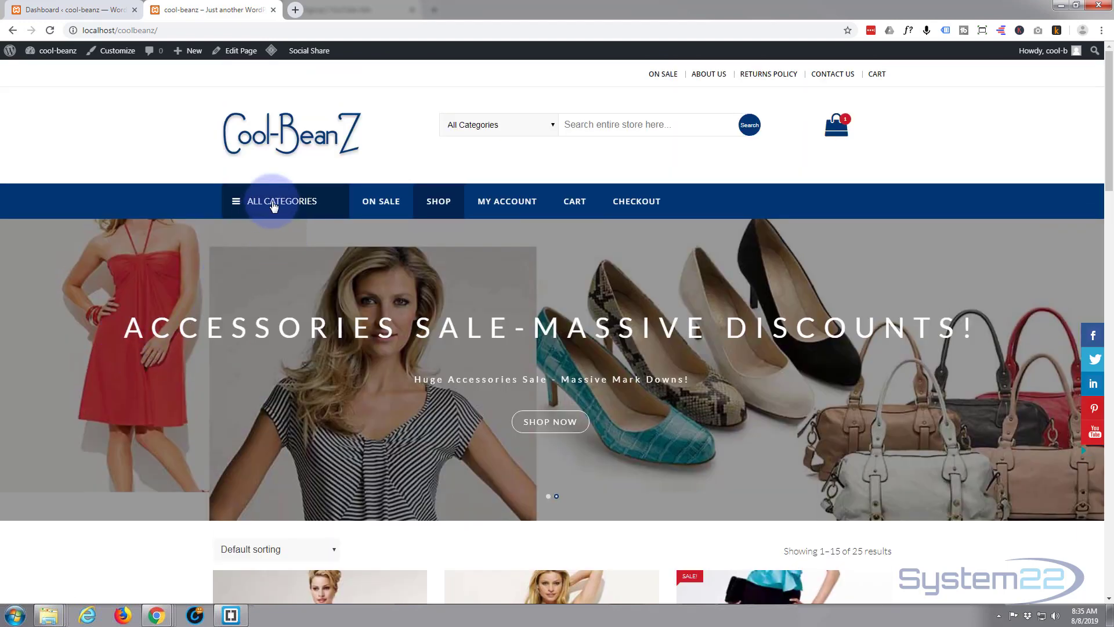
# View the Bags product category and the Shirts product category.
pyautogui.click(273, 204)
pyautogui.click(256, 294)
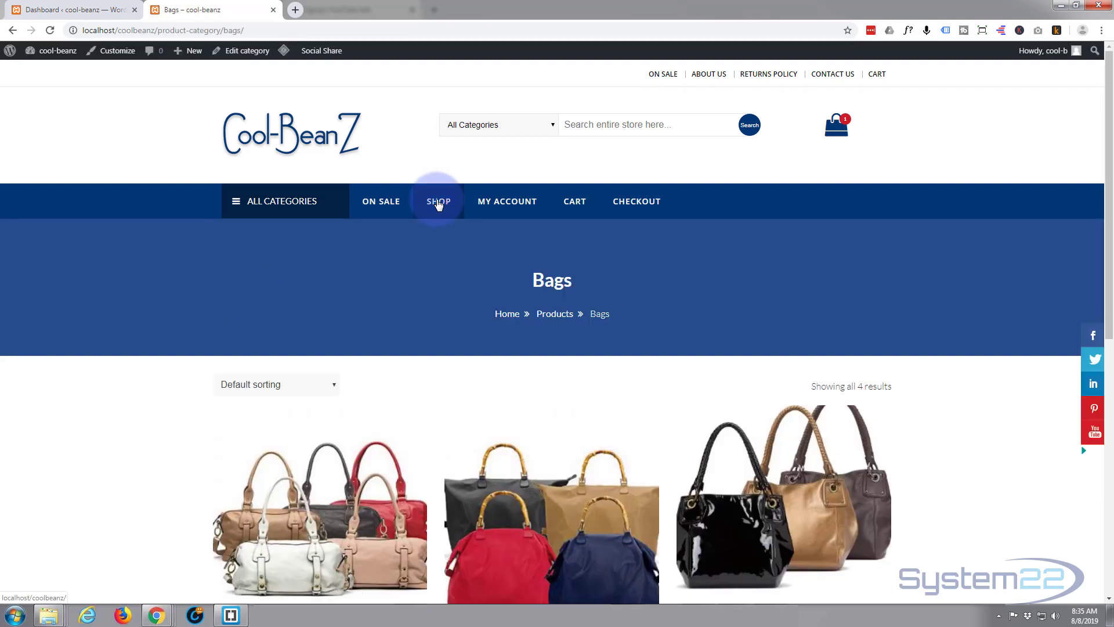
pyautogui.click(319, 210)
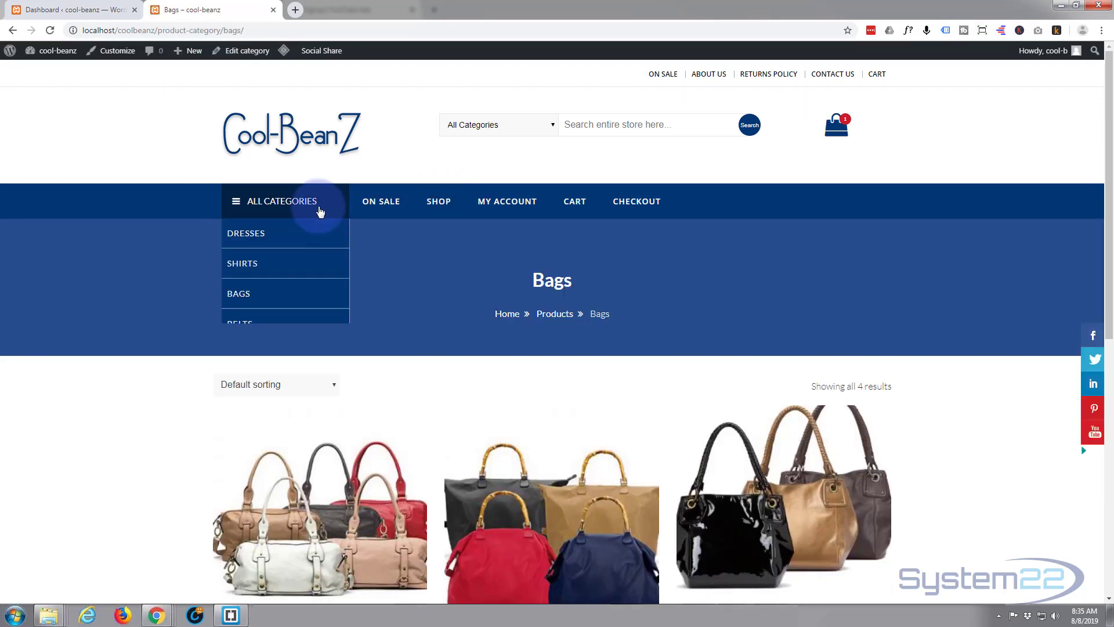
pyautogui.click(246, 267)
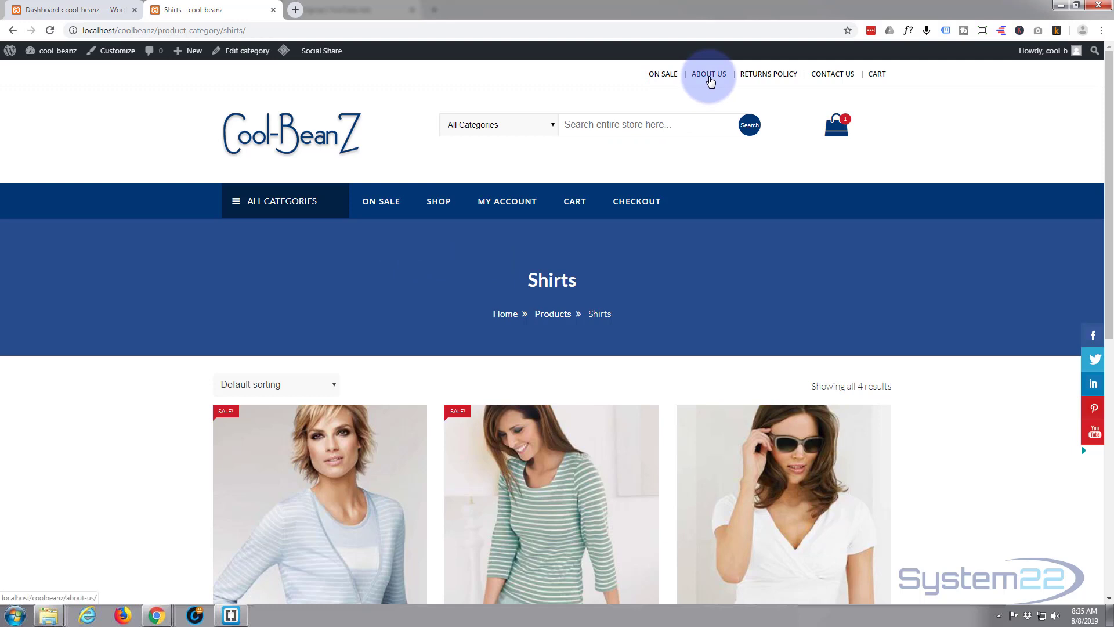
# Open the About Us page and read through its staff profiles and mission statement.
pyautogui.click(709, 74)
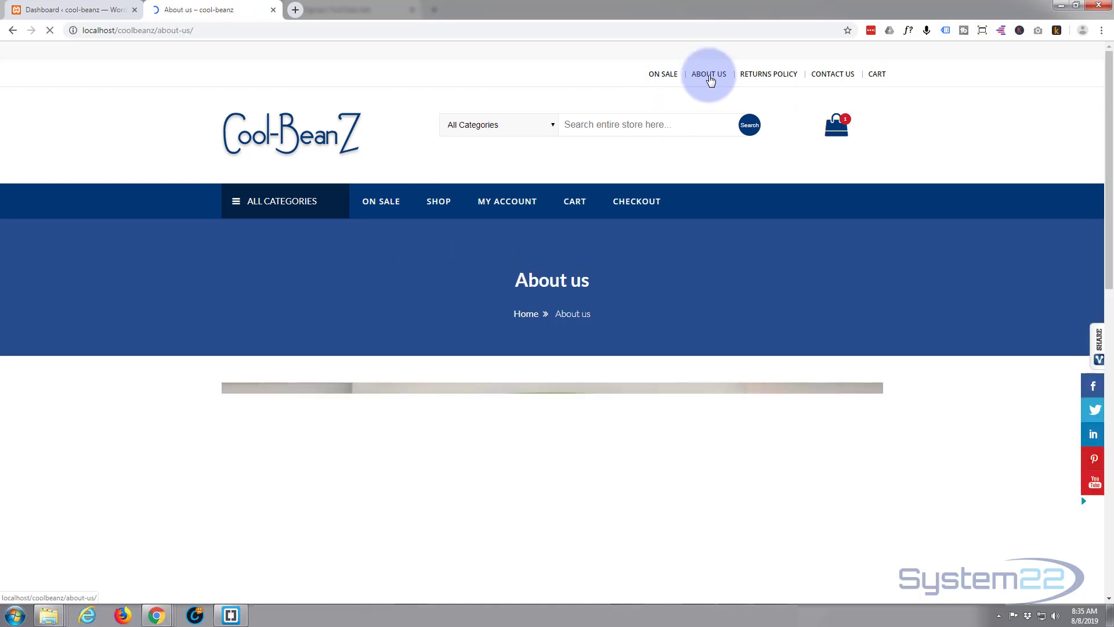
pyautogui.scroll(-5, 534, 243)
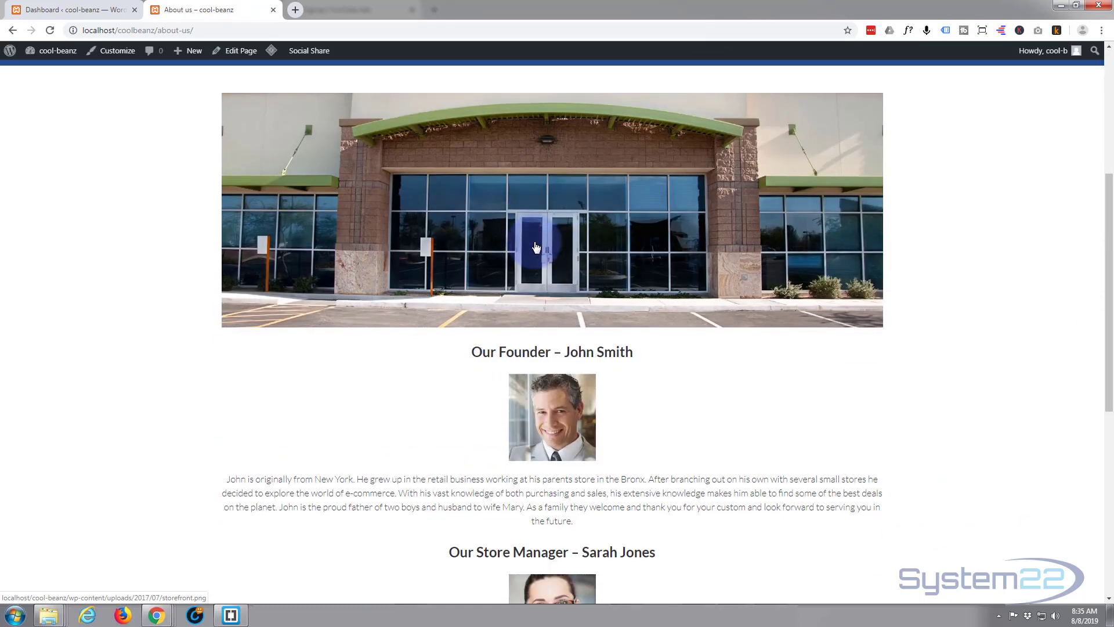
pyautogui.scroll(-7, 536, 248)
pyautogui.scroll(2, 536, 247)
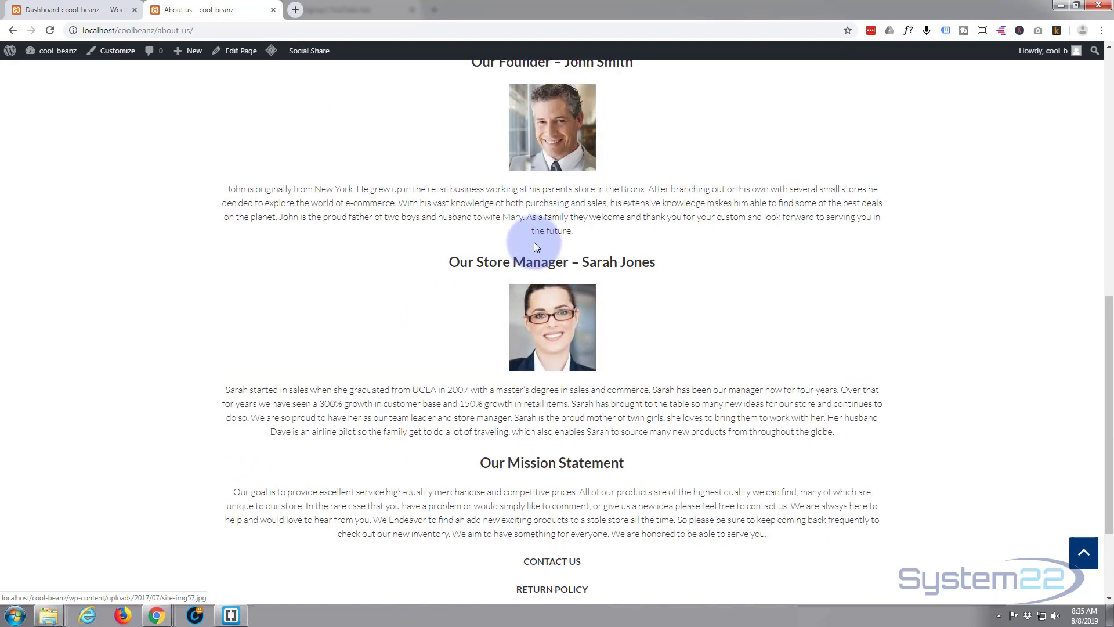
pyautogui.scroll(10, 534, 242)
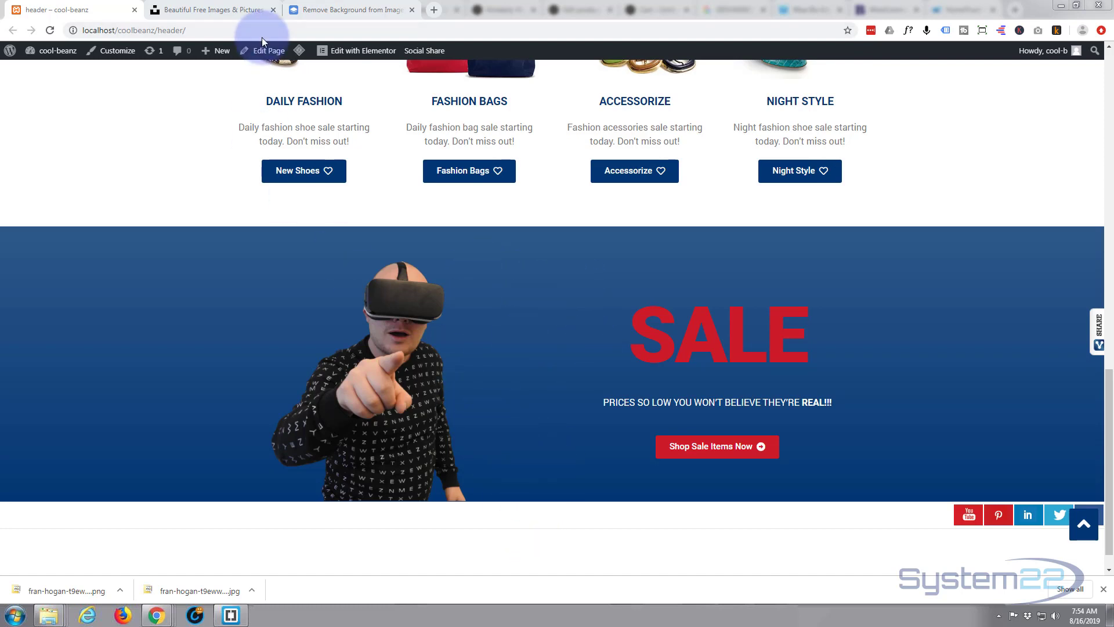
# Open the header page for editing in Elementor and add a section with two equal columns below the SALE banner.
pyautogui.click(355, 52)
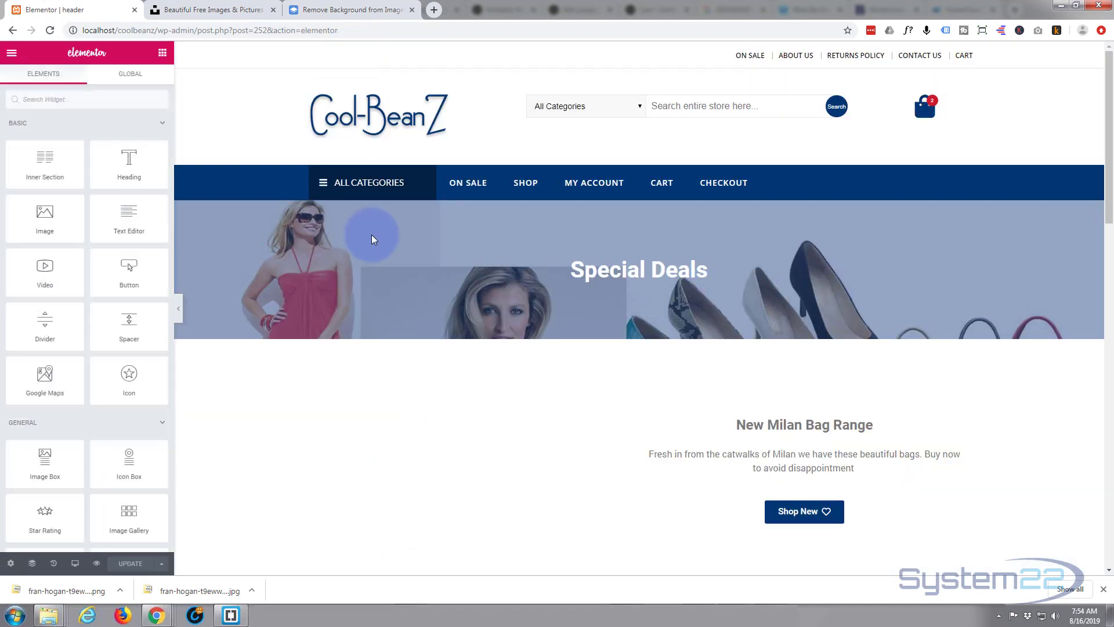
pyautogui.scroll(-6, 464, 232)
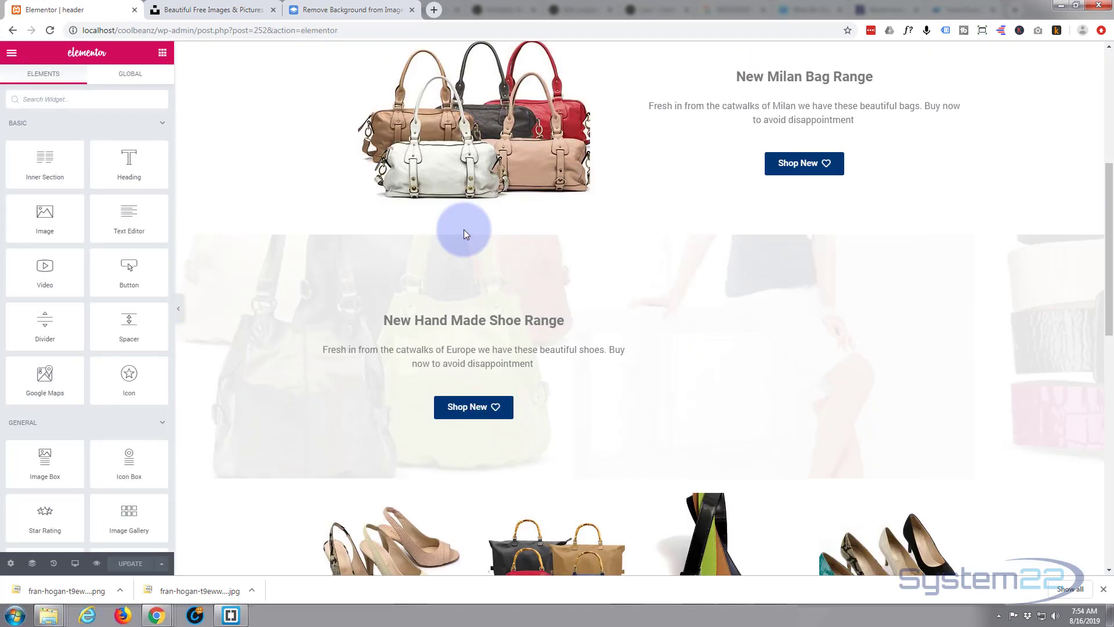
pyautogui.scroll(-6, 464, 234)
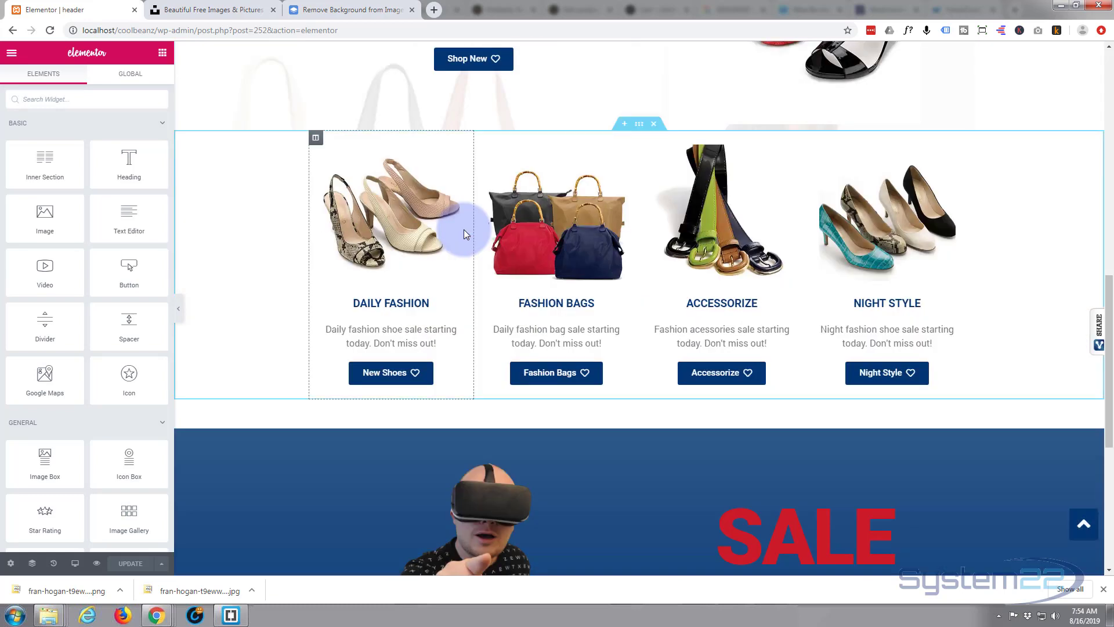
pyautogui.scroll(-6, 464, 229)
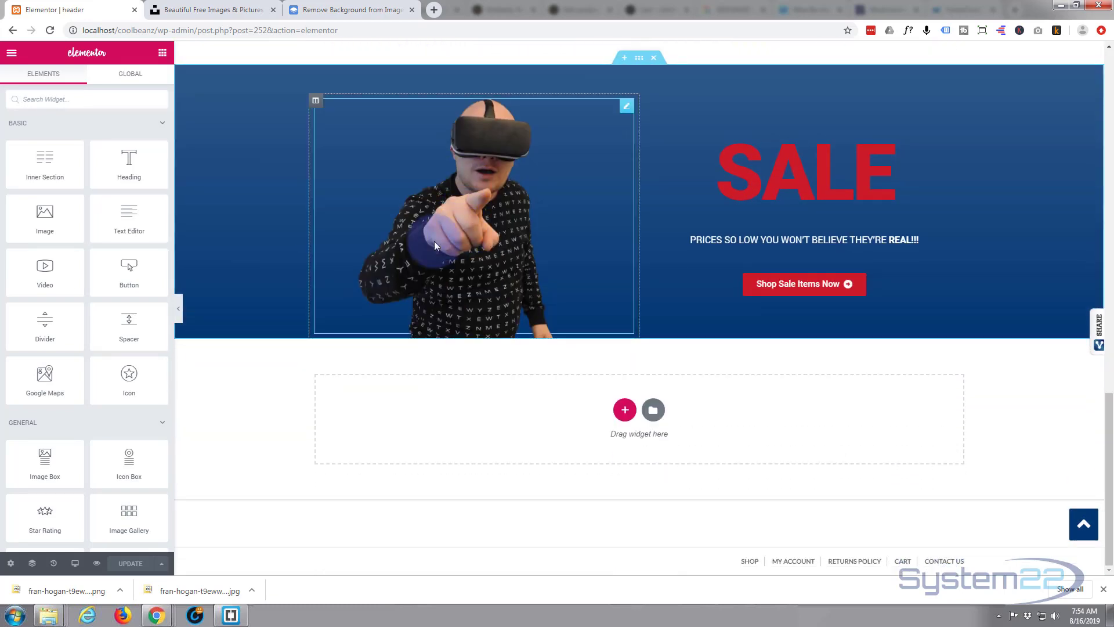
pyautogui.click(625, 411)
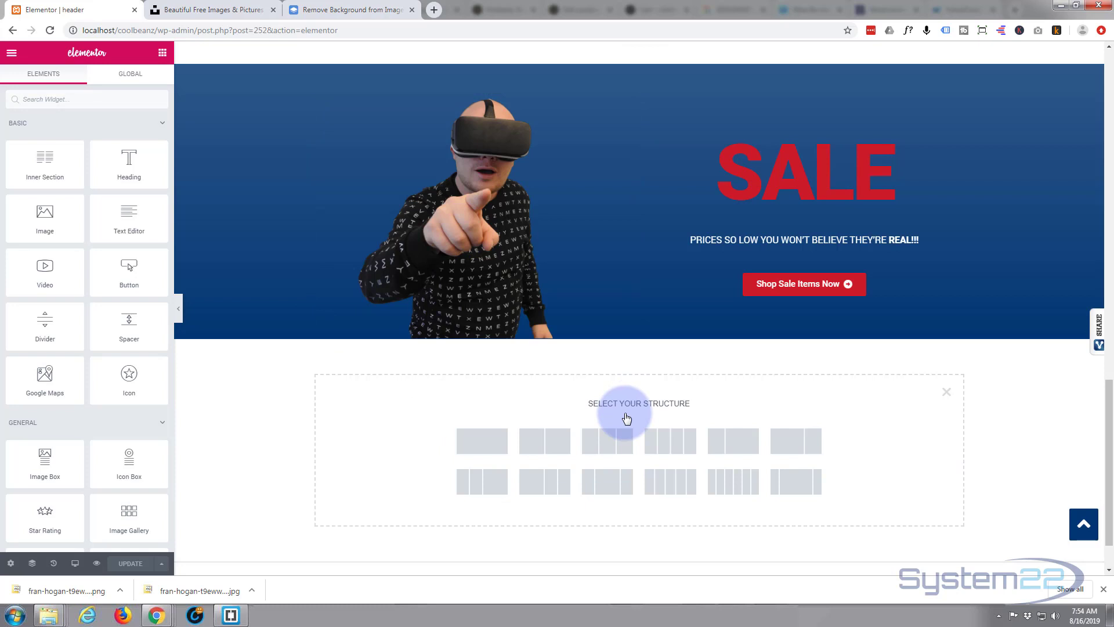
pyautogui.click(544, 442)
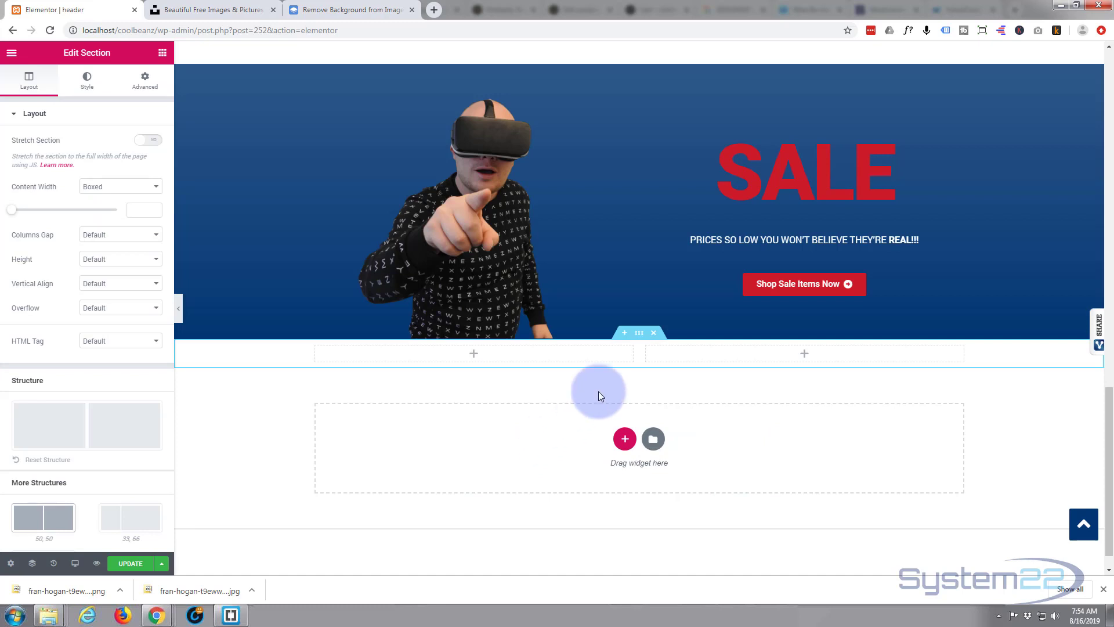
# Give the new two-column section a gradient background with second color #0e1970, and copy that hex code.
pyautogui.click(639, 334)
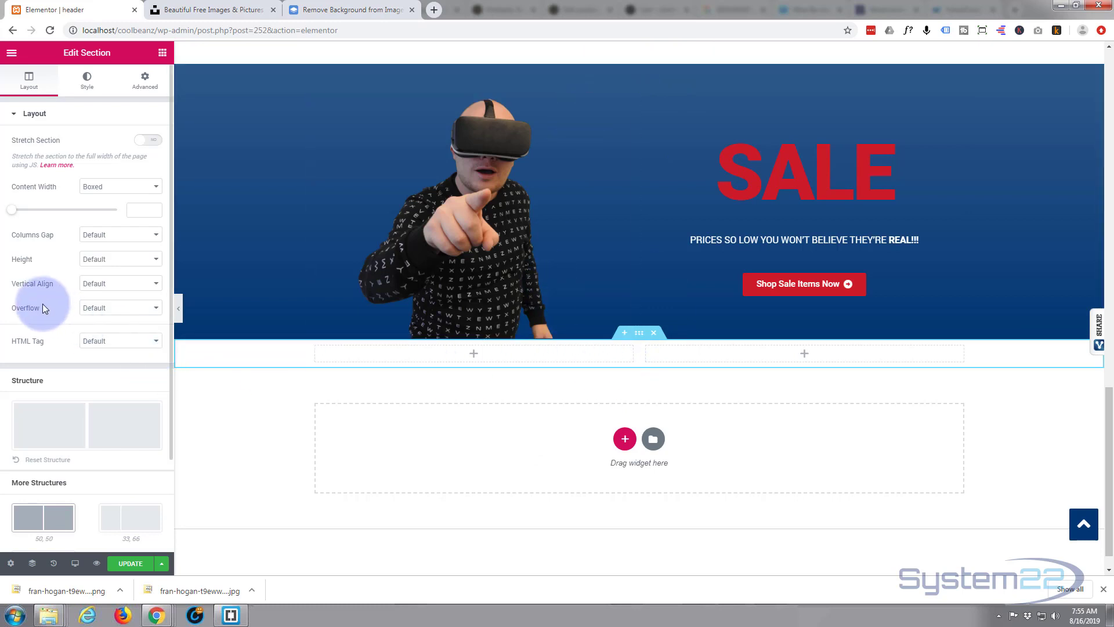
pyautogui.click(88, 79)
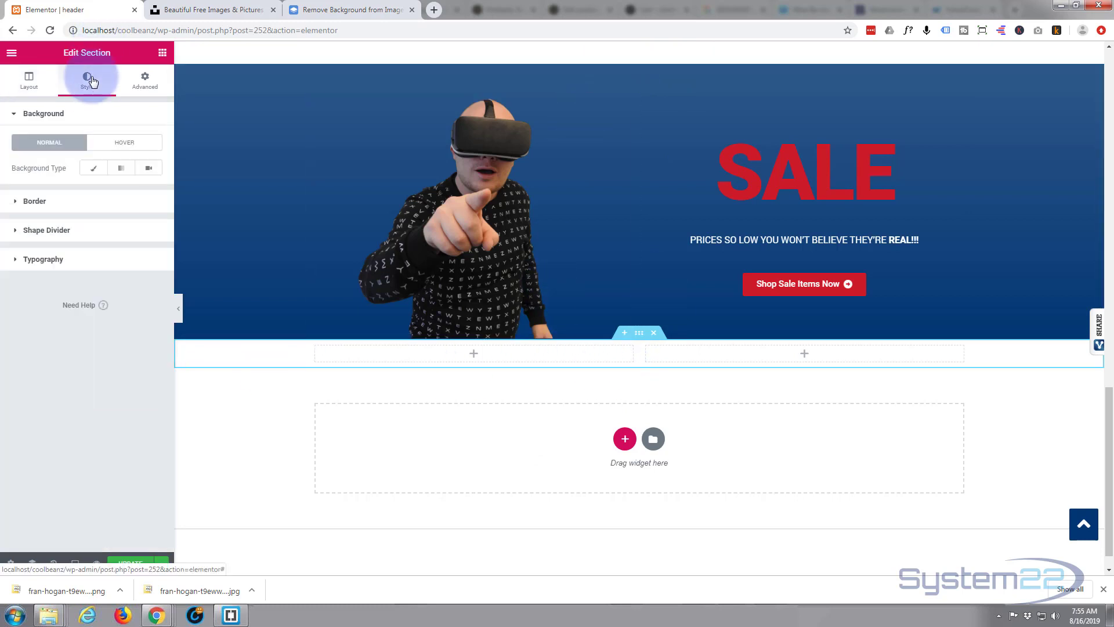
pyautogui.click(120, 168)
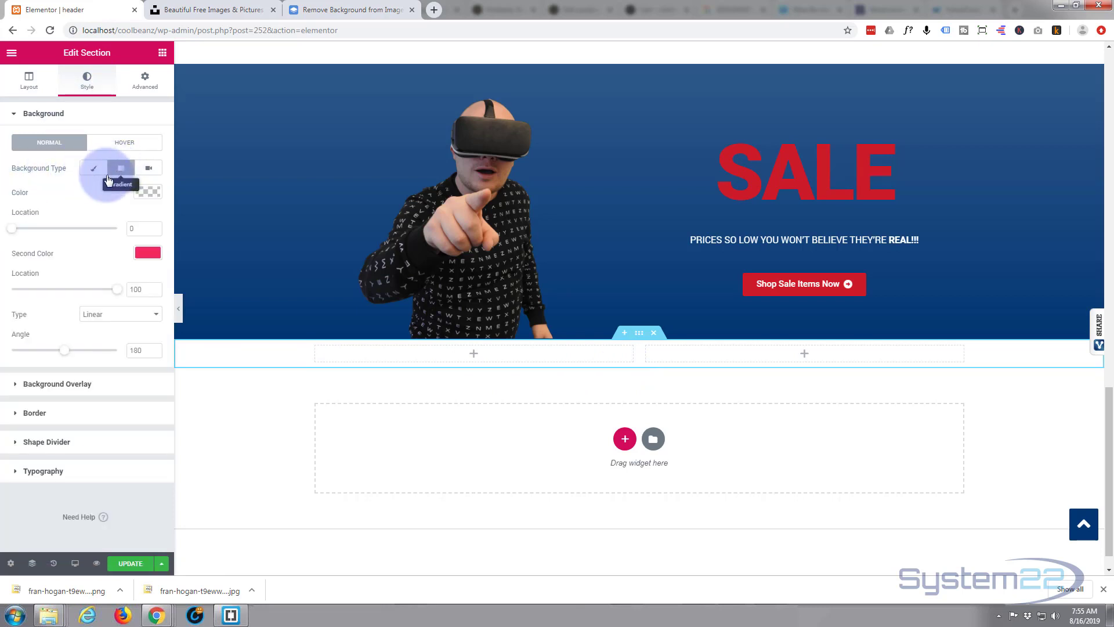
pyautogui.click(147, 253)
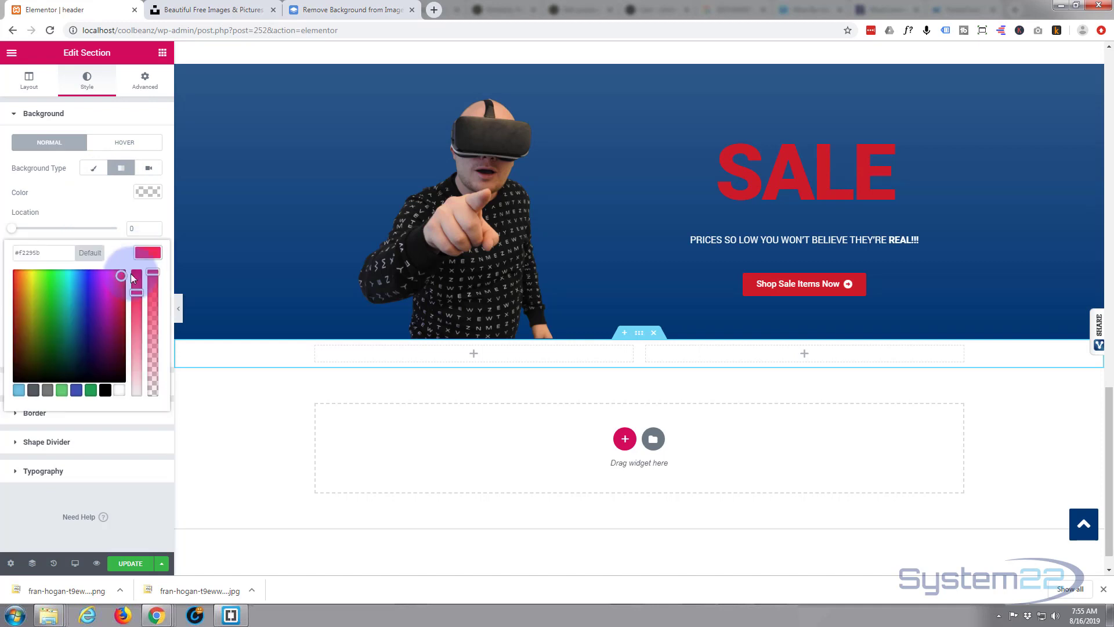
pyautogui.moveTo(93, 342); pyautogui.dragTo(86, 333)
pyautogui.click(44, 253)
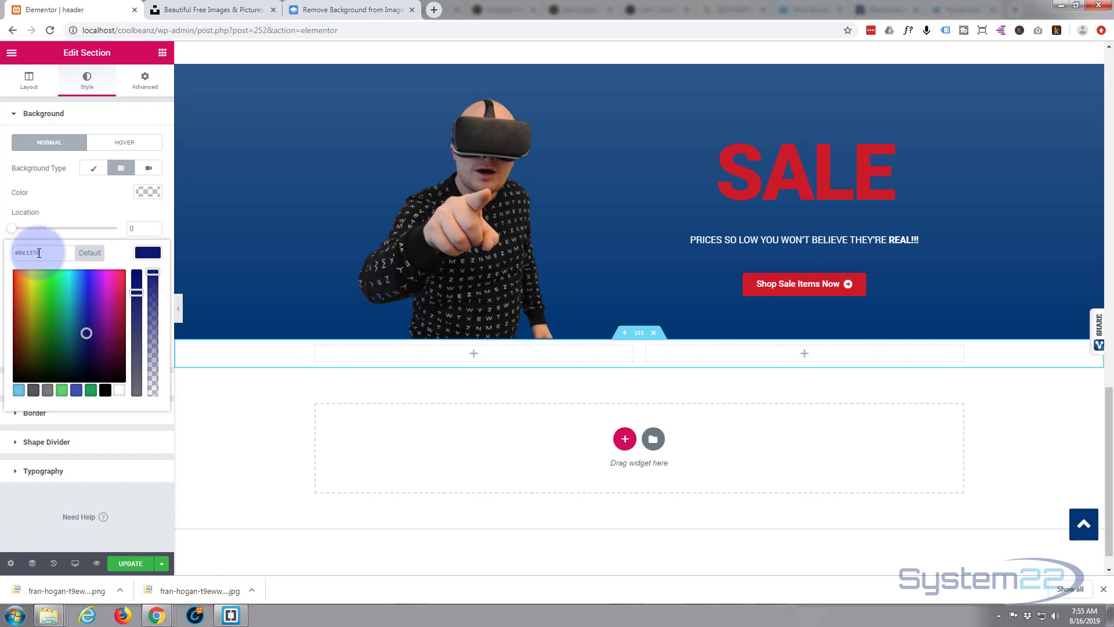
pyautogui.moveTo(44, 253); pyautogui.dragTo(3, 255)
pyautogui.hotkey('ctrl', 'c')
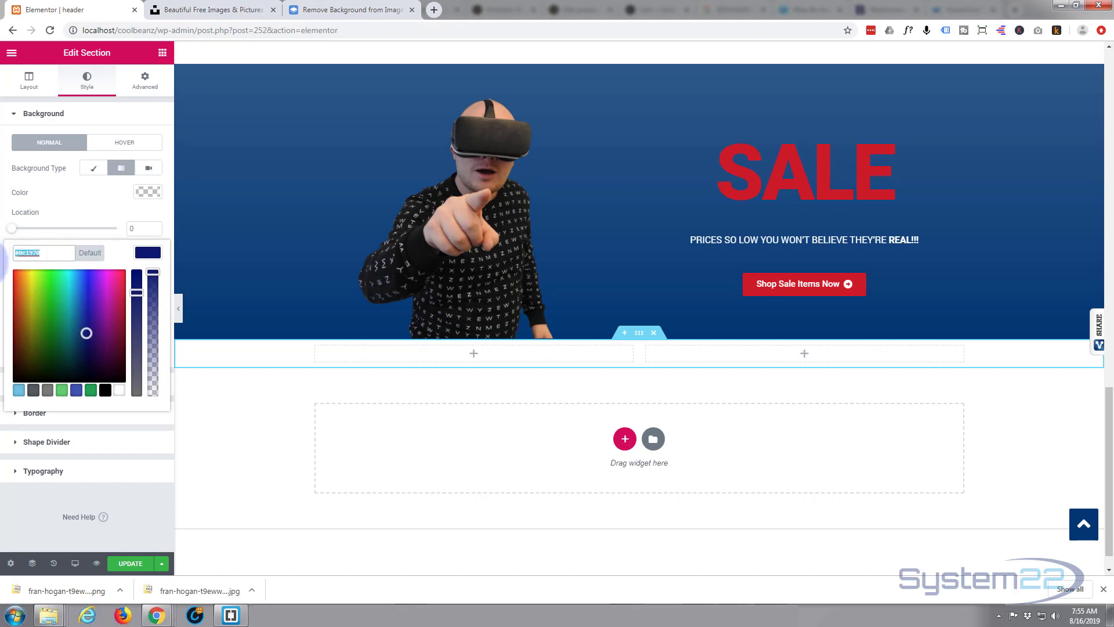
pyautogui.click(145, 253)
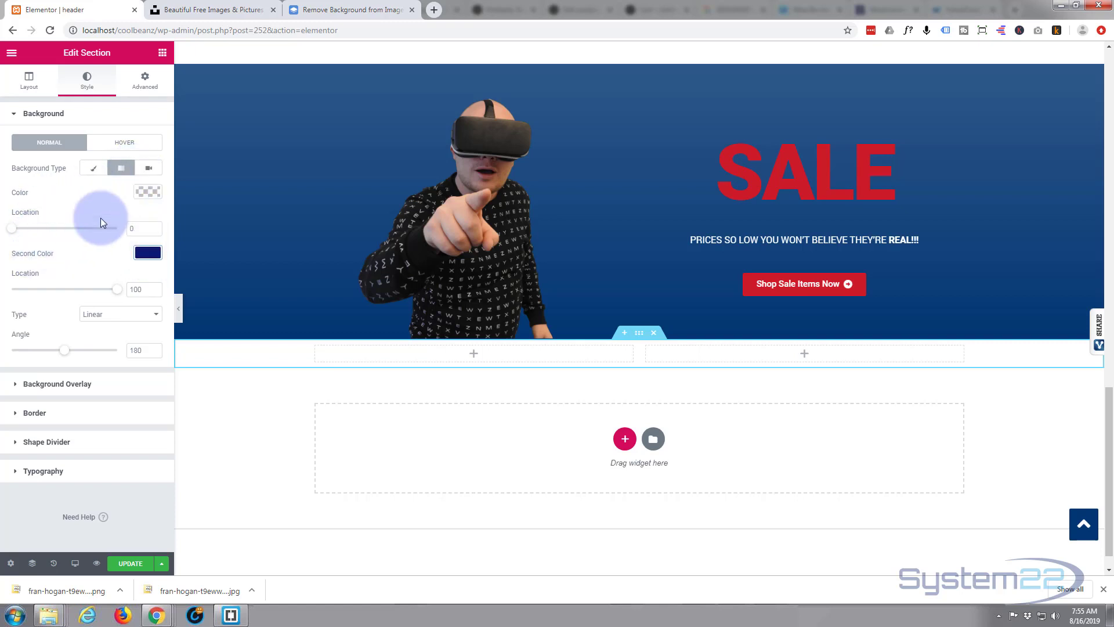
# Set the gradient's first color to the copied #0e1970 and lower its opacity slightly.
pyautogui.click(147, 192)
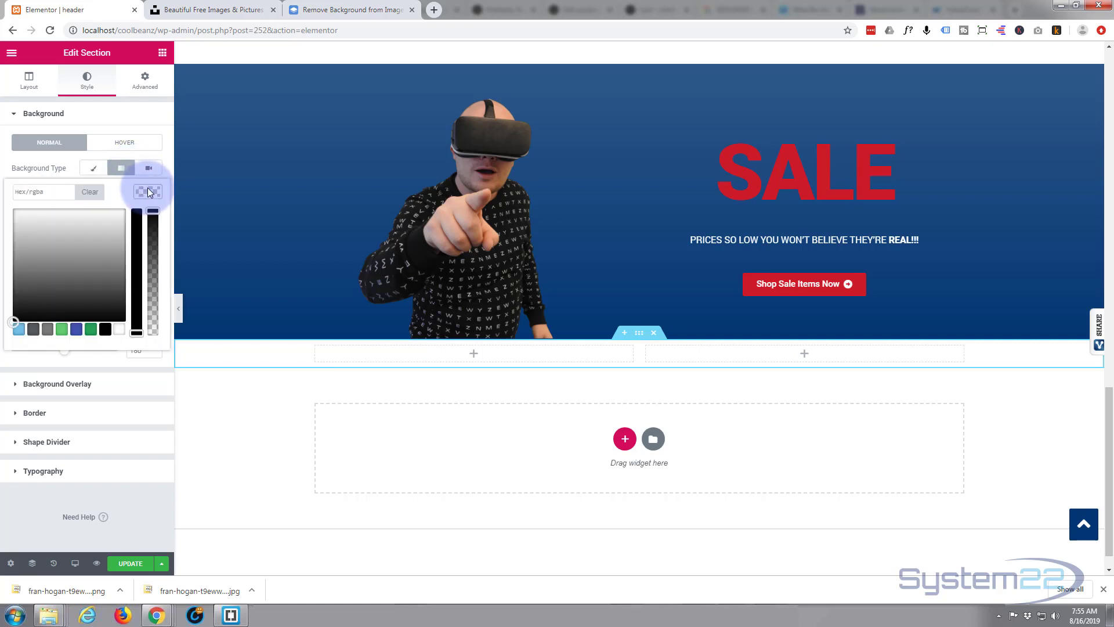
pyautogui.click(51, 191)
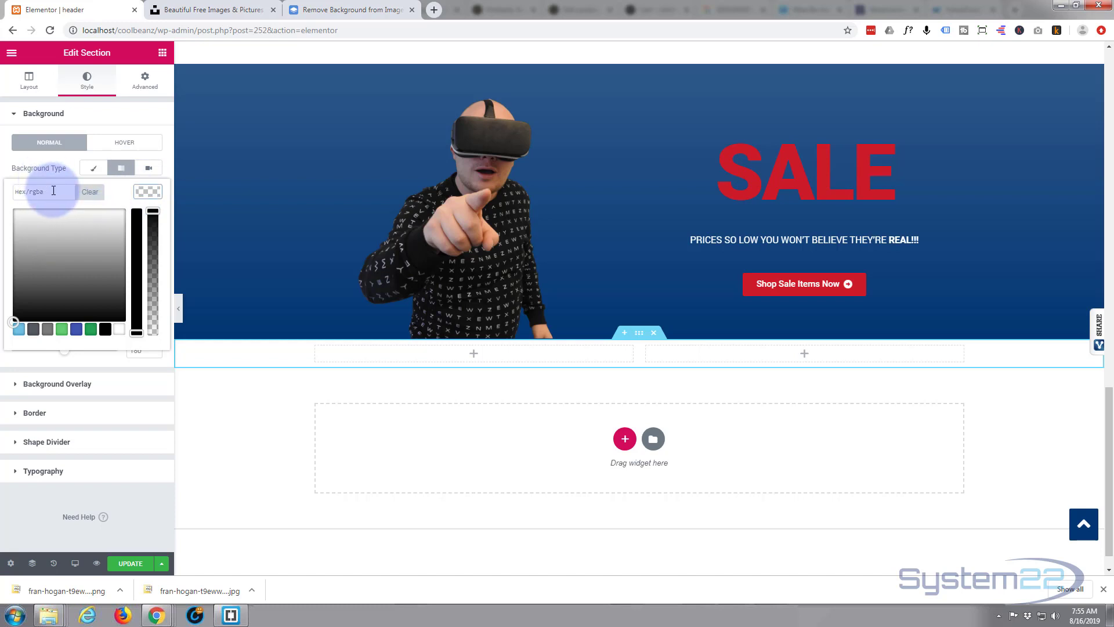
pyautogui.hotkey('ctrl', 'v')
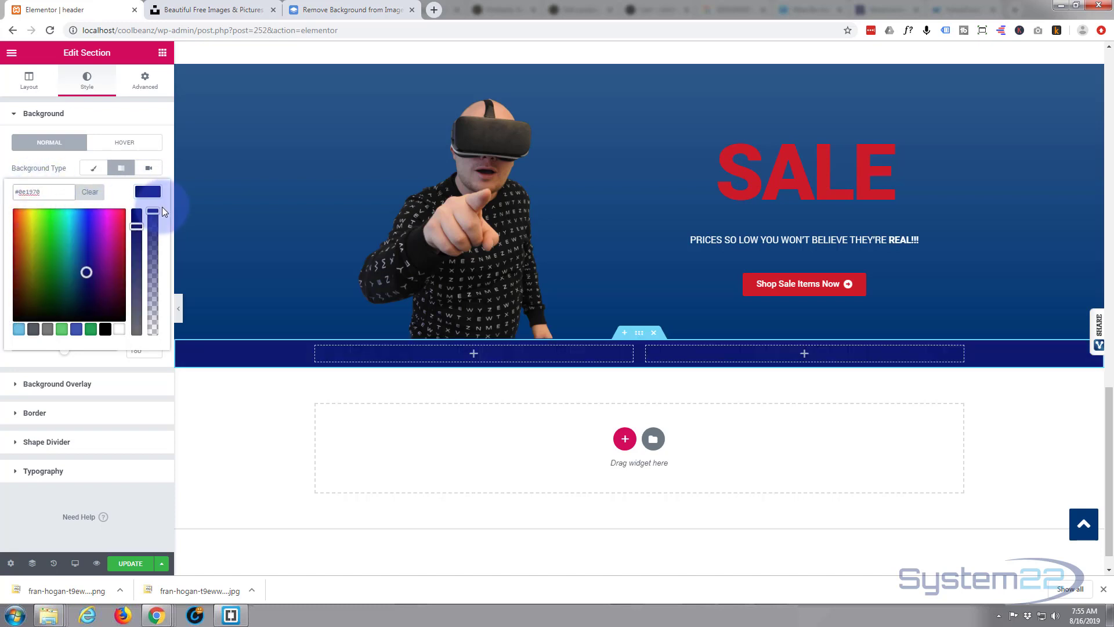
pyautogui.moveTo(152, 211); pyautogui.dragTo(146, 242)
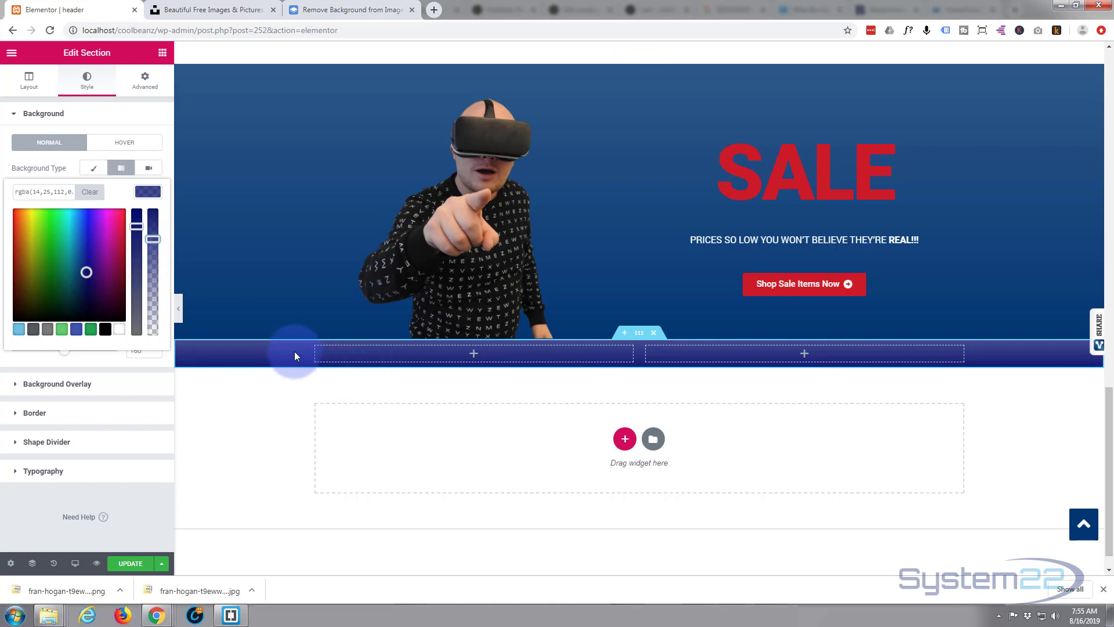
pyautogui.click(47, 143)
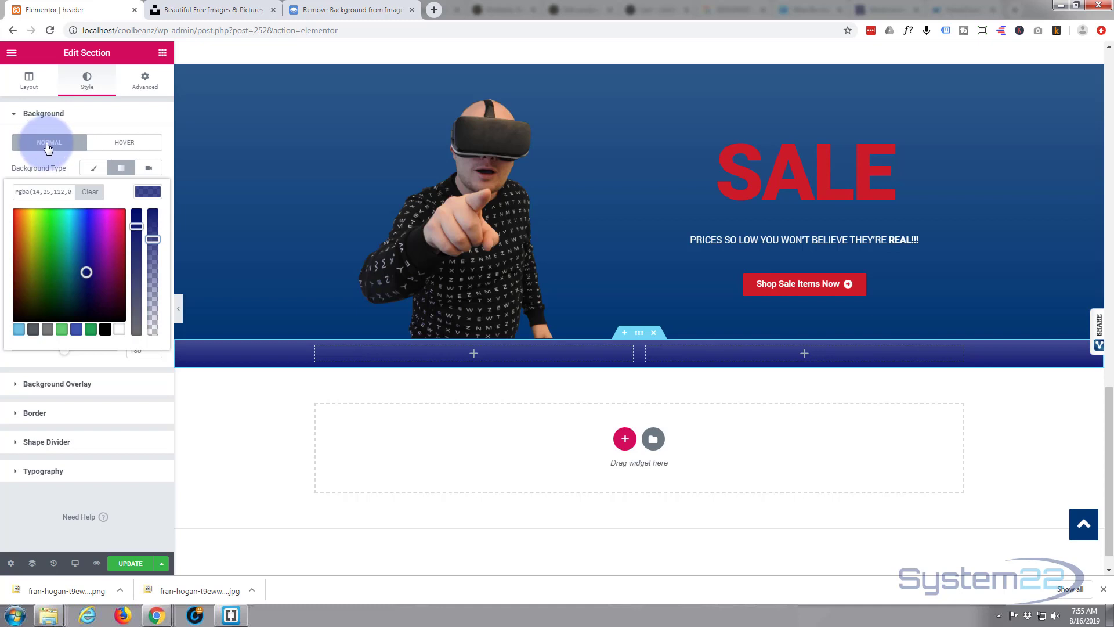
# Switch to the Unsplash site and search its free photos for "pointing".
pyautogui.click(209, 12)
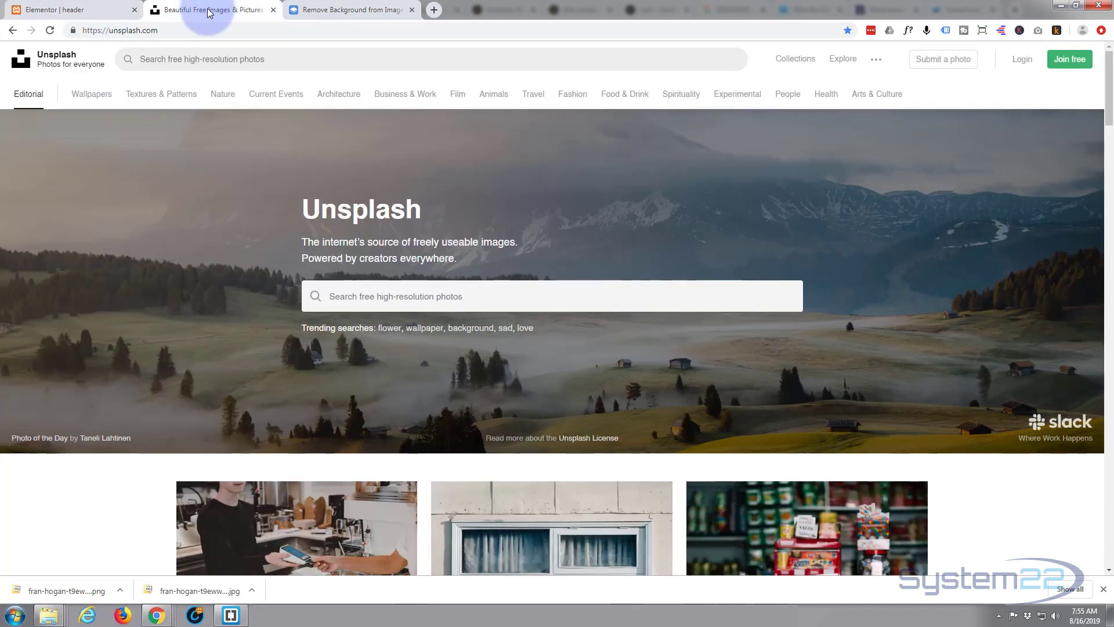
pyautogui.click(109, 29)
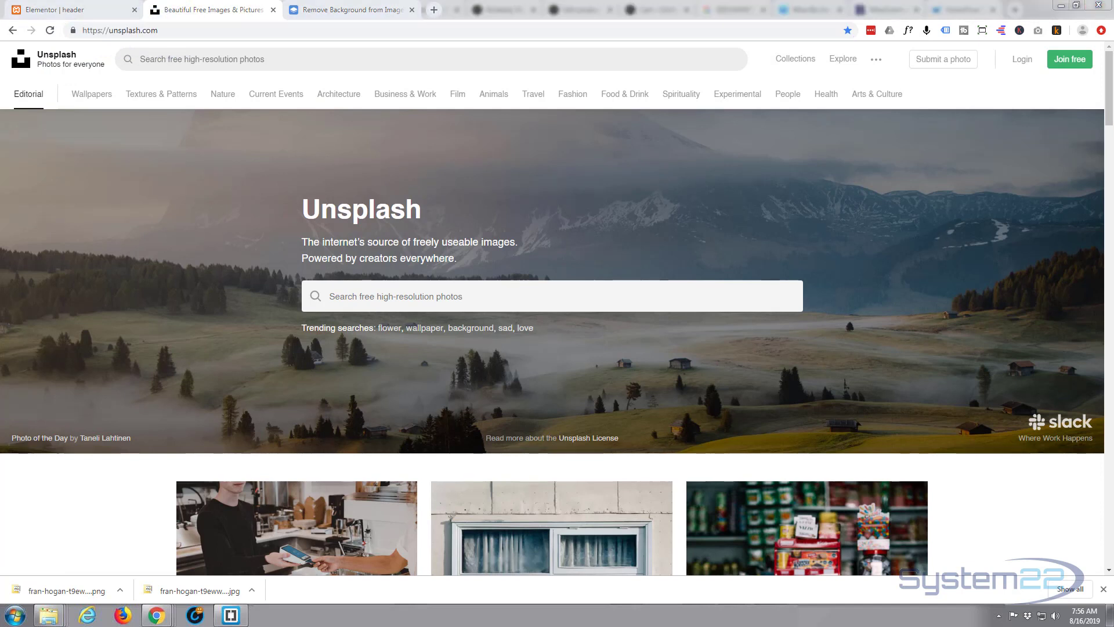
pyautogui.click(401, 296)
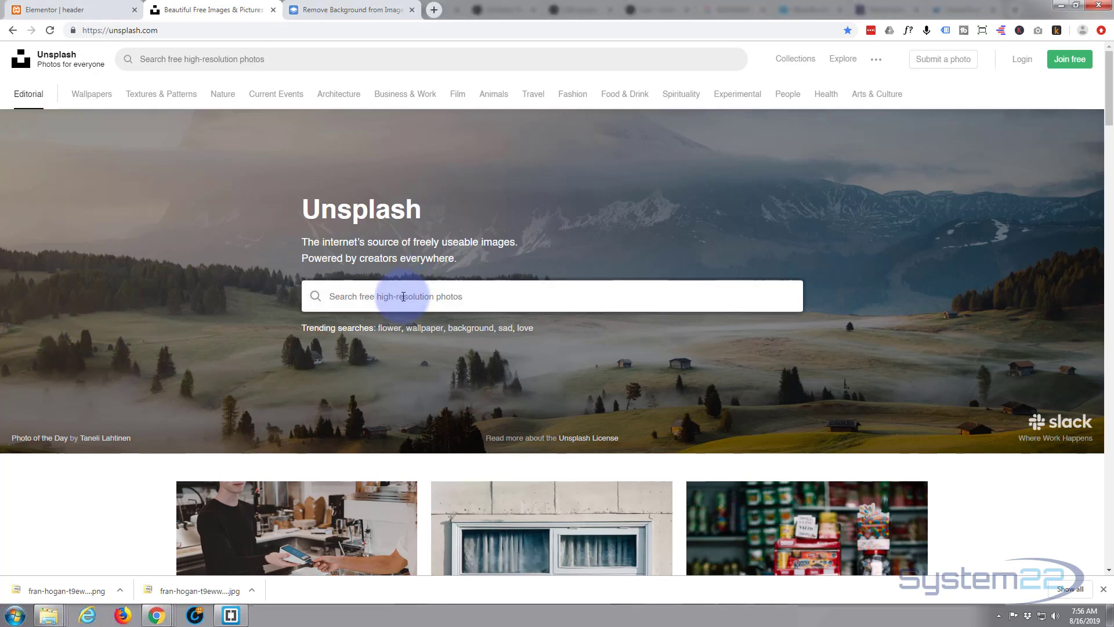
pyautogui.write('poin')
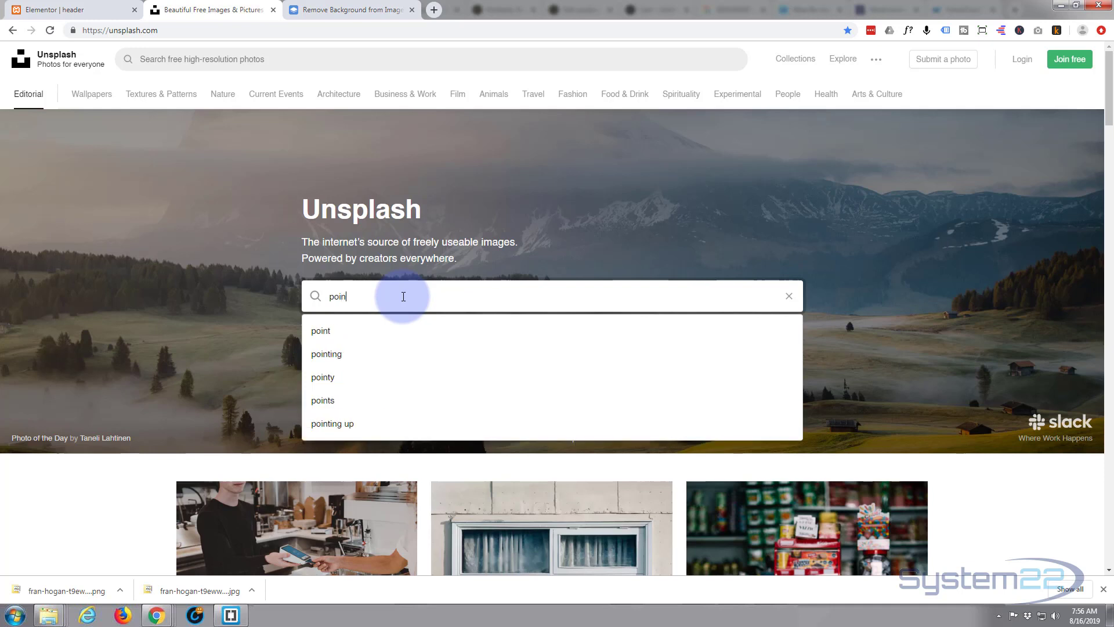
pyautogui.write('ting')
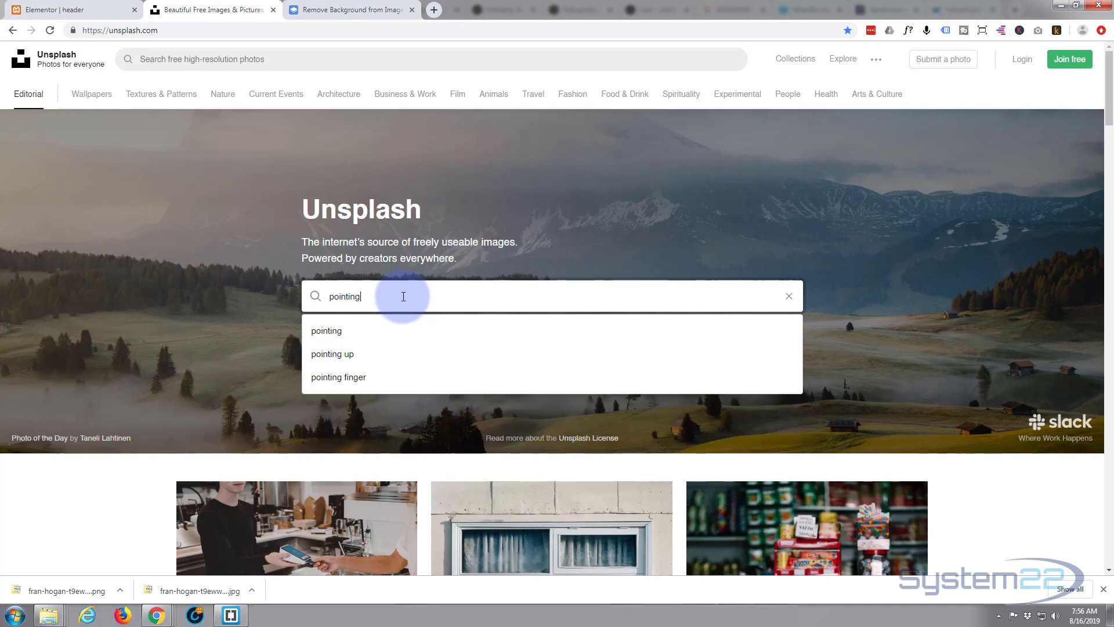
pyautogui.press('Return')
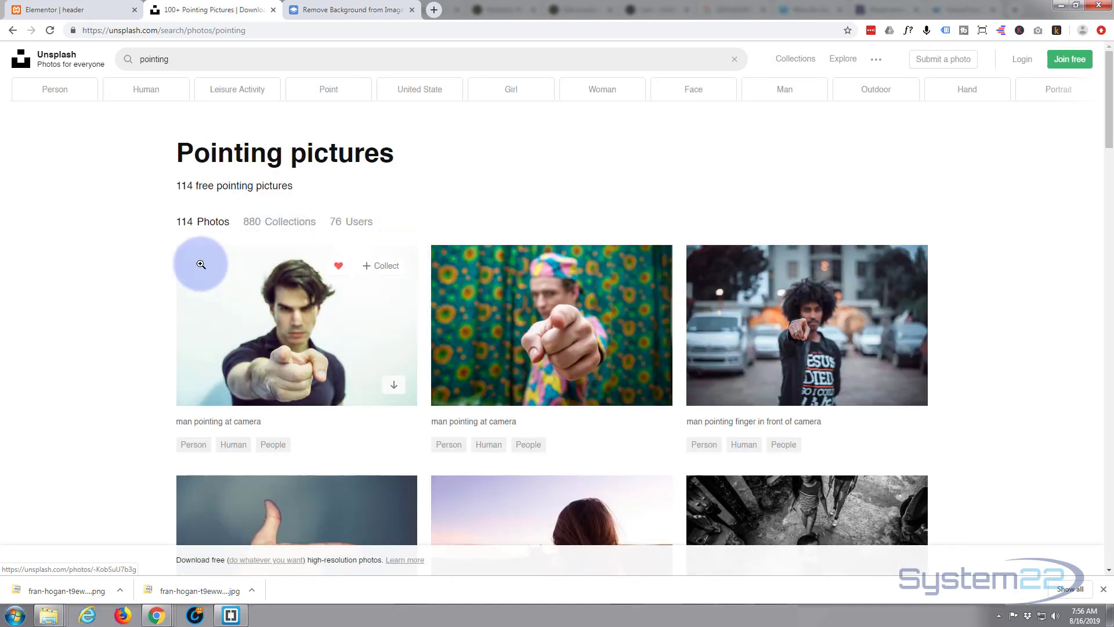
# Browse the pointing pictures and download the photo of the woman in the orange cap pointing with her finger.
pyautogui.scroll(-3, 152, 316)
pyautogui.scroll(-6, 151, 313)
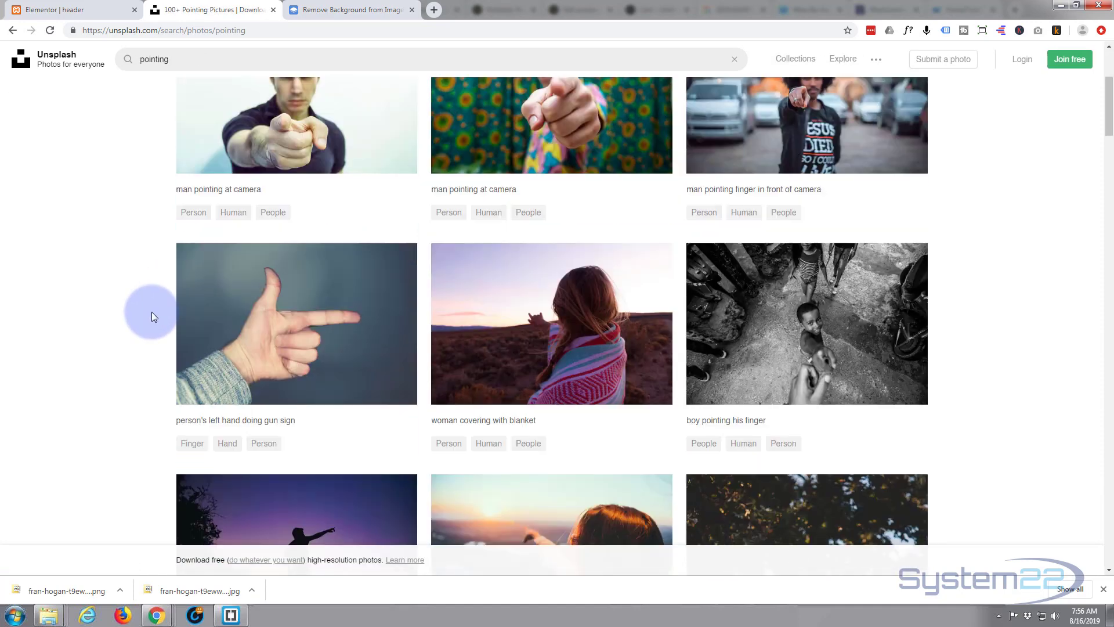
pyautogui.scroll(-1, 152, 316)
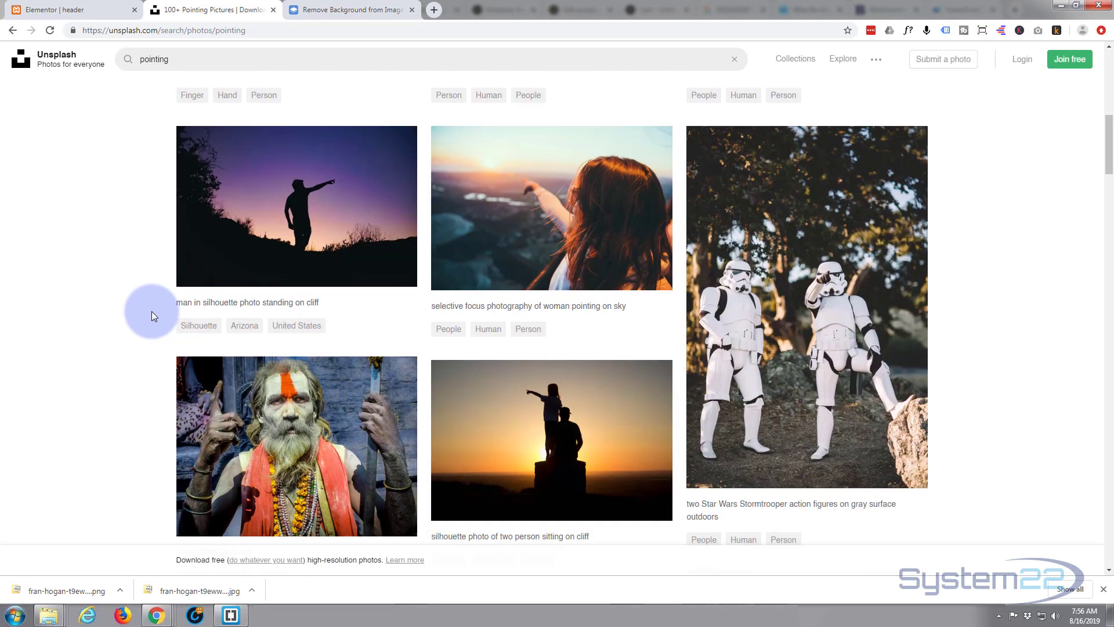
pyautogui.scroll(-4, 152, 314)
pyautogui.scroll(-2, 151, 310)
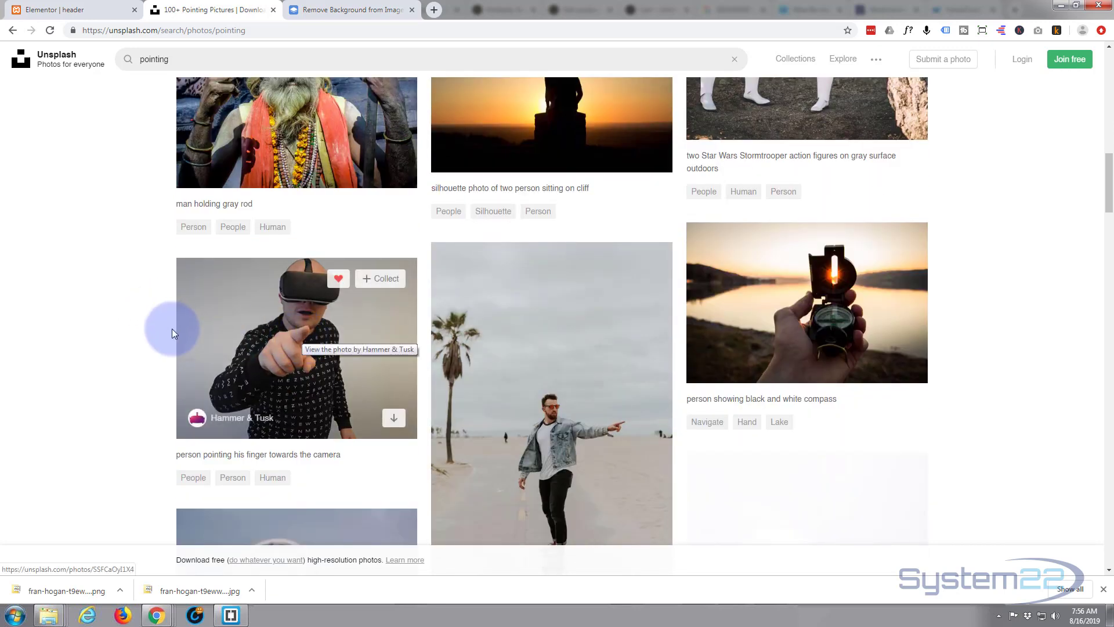
pyautogui.scroll(-2, 134, 329)
pyautogui.scroll(-12, 135, 326)
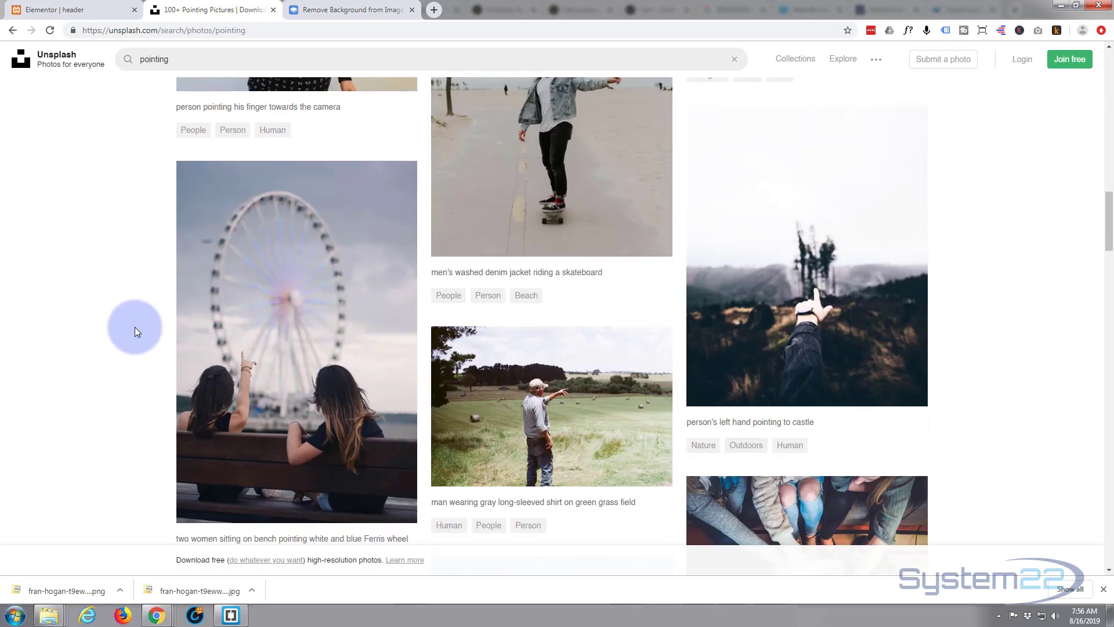
pyautogui.scroll(-7, 134, 326)
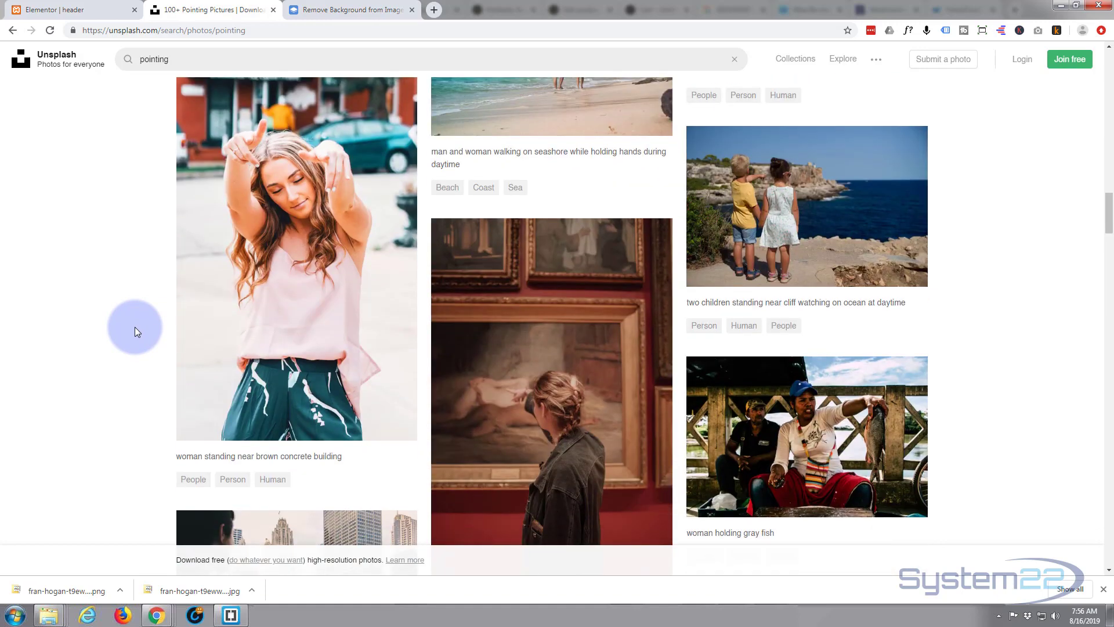
pyautogui.scroll(-10, 135, 330)
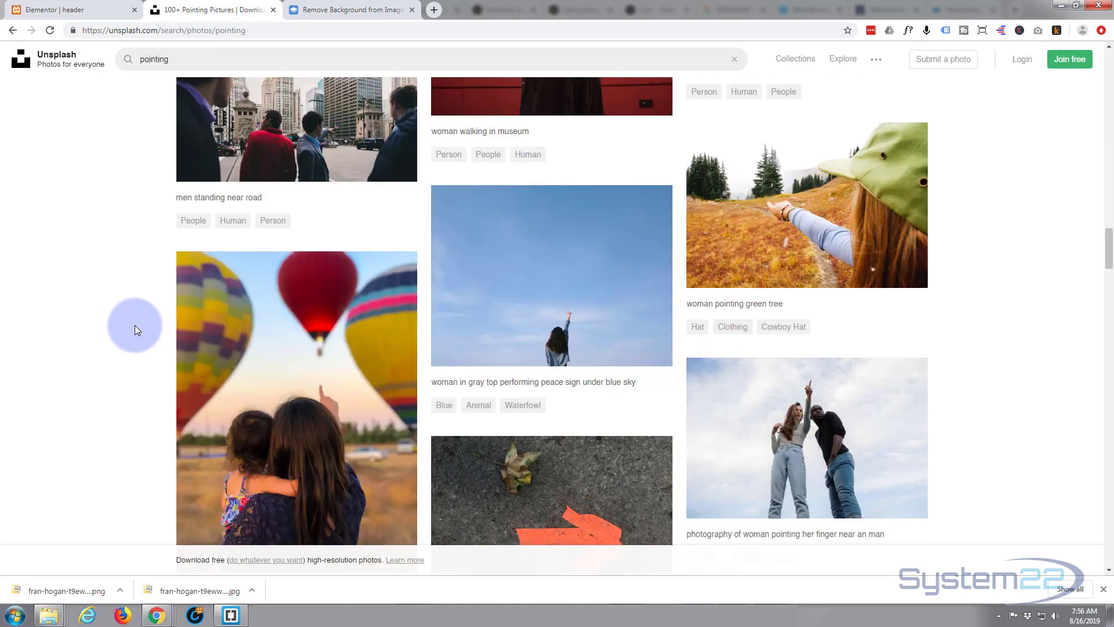
pyautogui.scroll(-8, 135, 330)
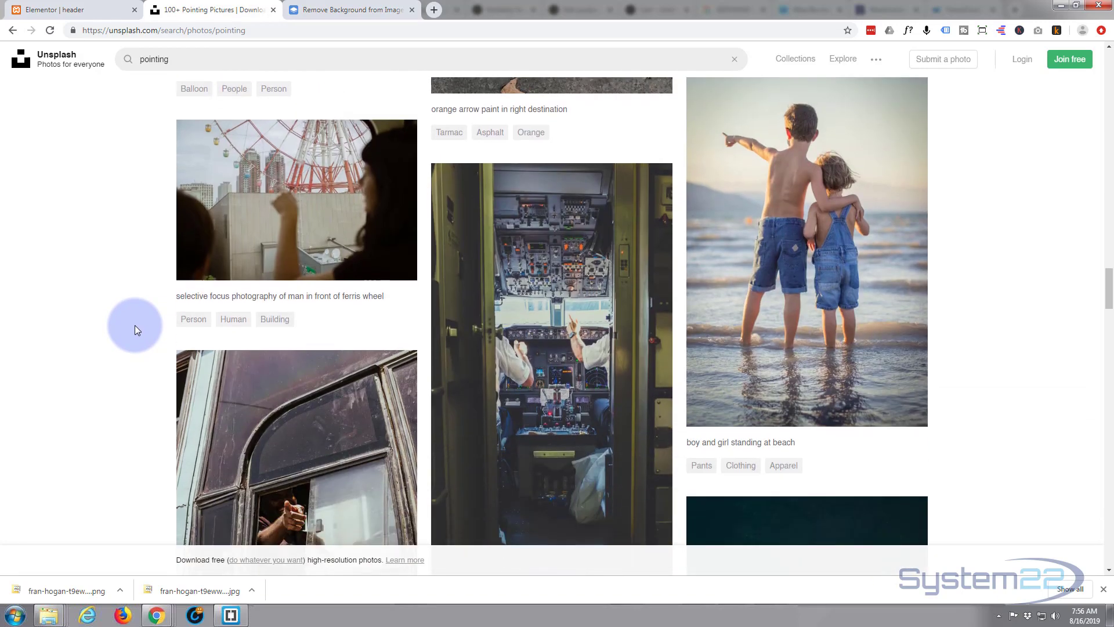
pyautogui.scroll(-1, 134, 329)
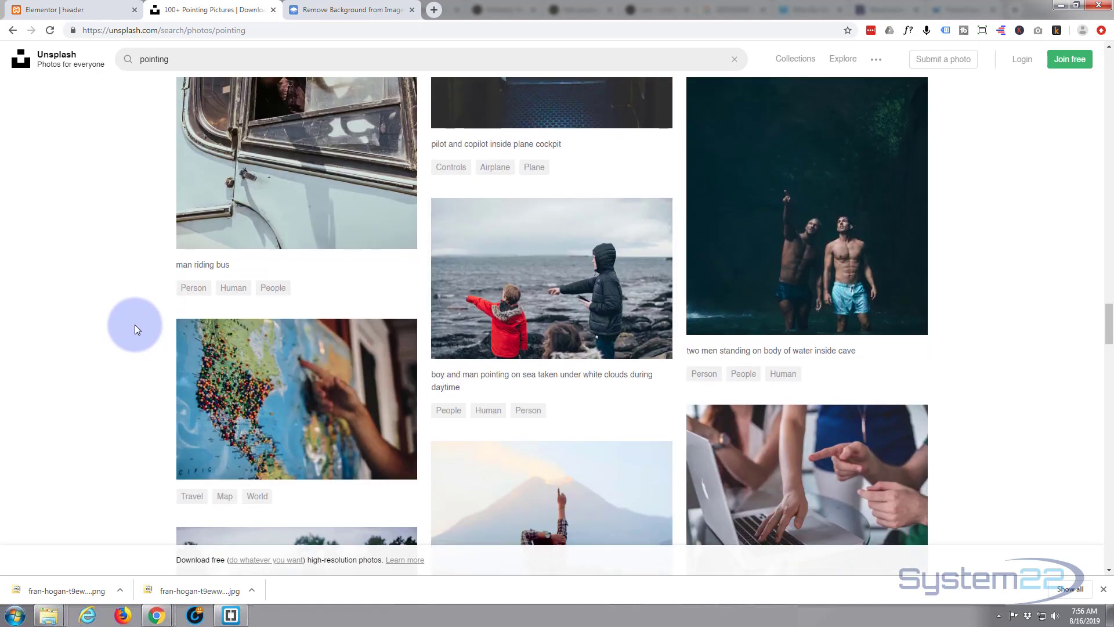
pyautogui.scroll(-7, 135, 329)
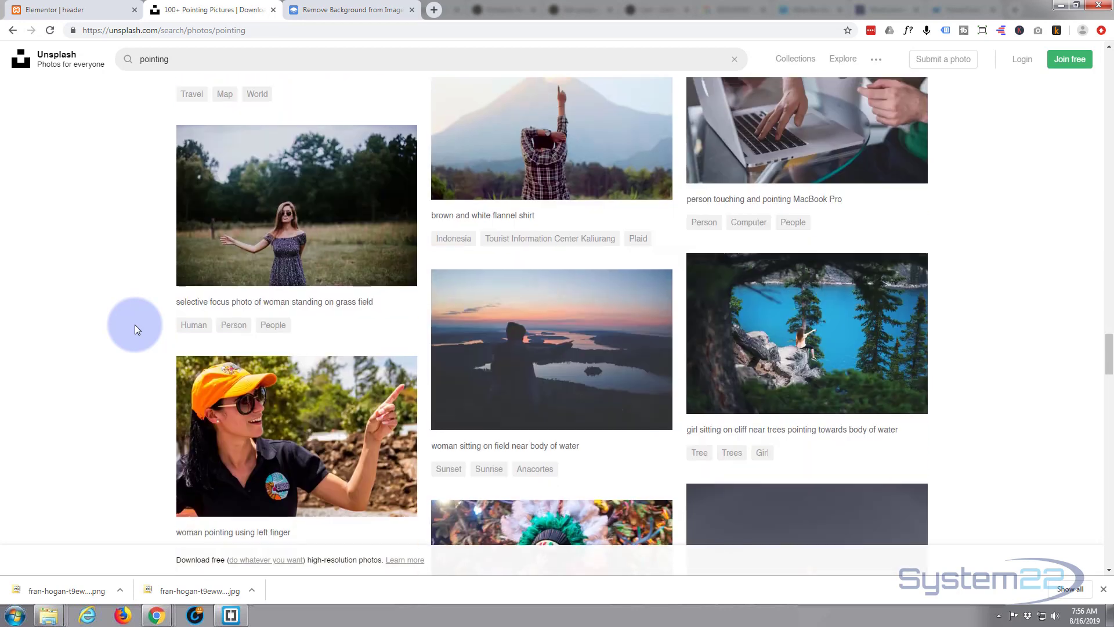
pyautogui.scroll(-3, 134, 325)
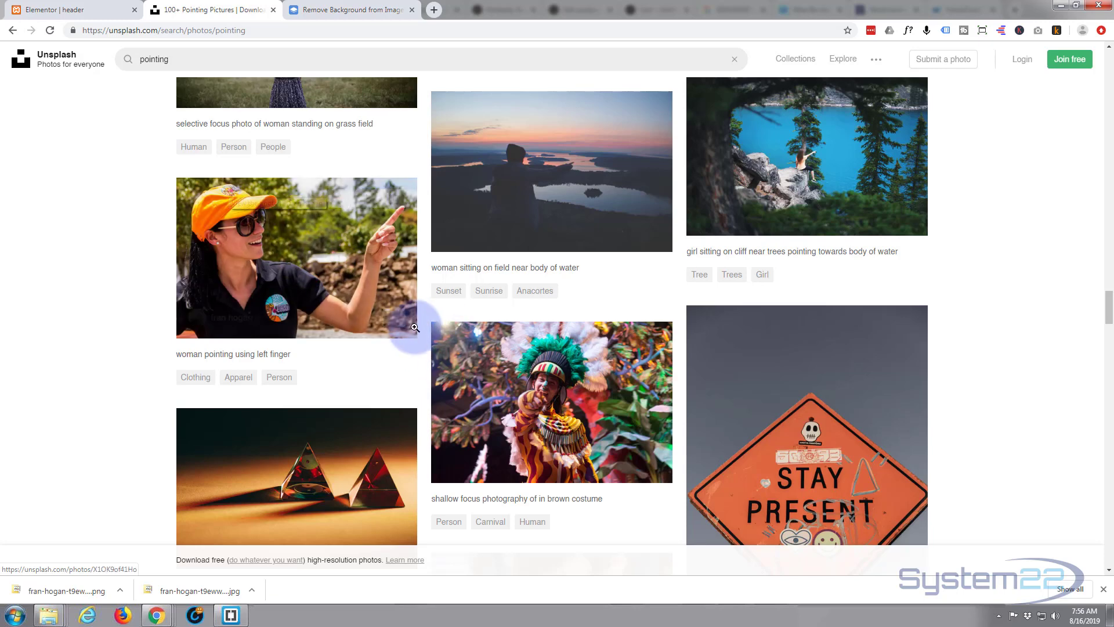
pyautogui.moveTo(394, 322)
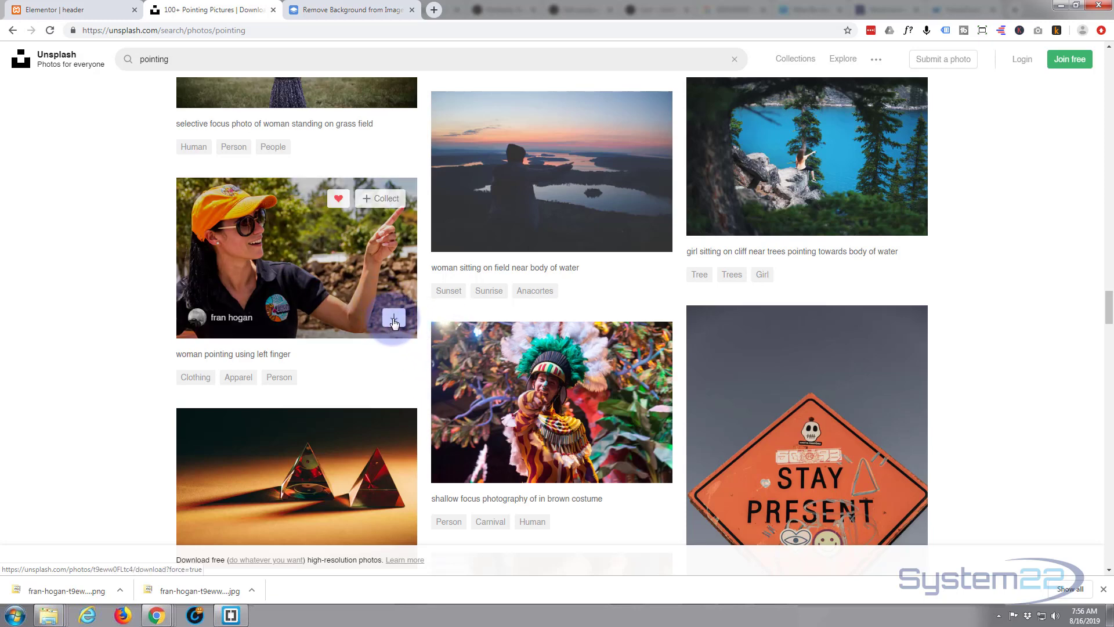
pyautogui.click(394, 322)
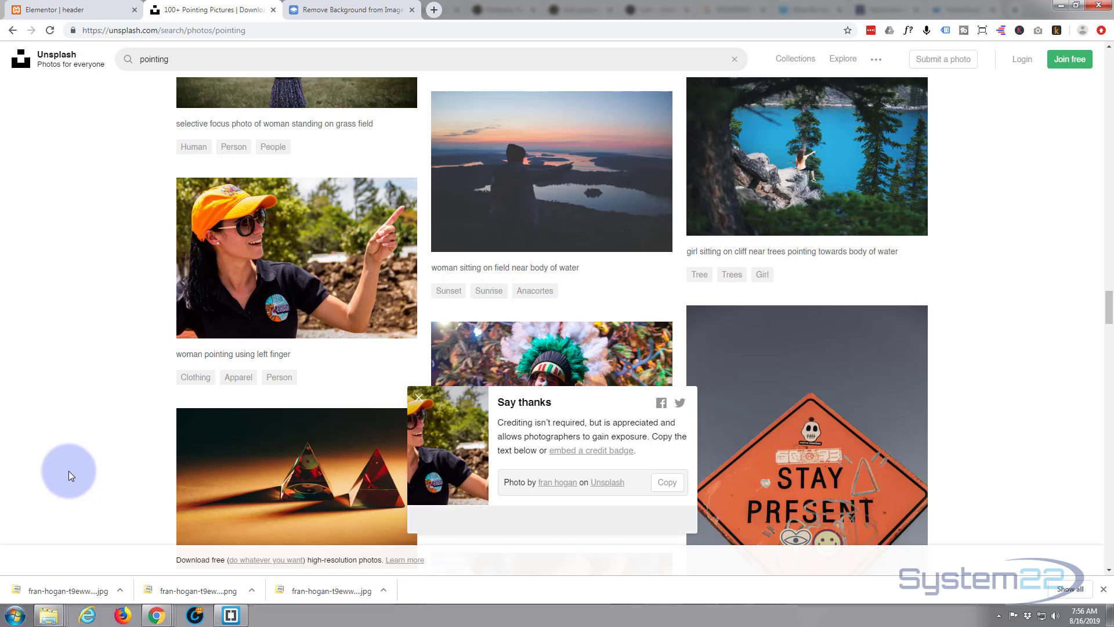
# Switch to remove.bg, upload the newly downloaded JPEG of the pointing woman, and download the version without background.
pyautogui.click(341, 12)
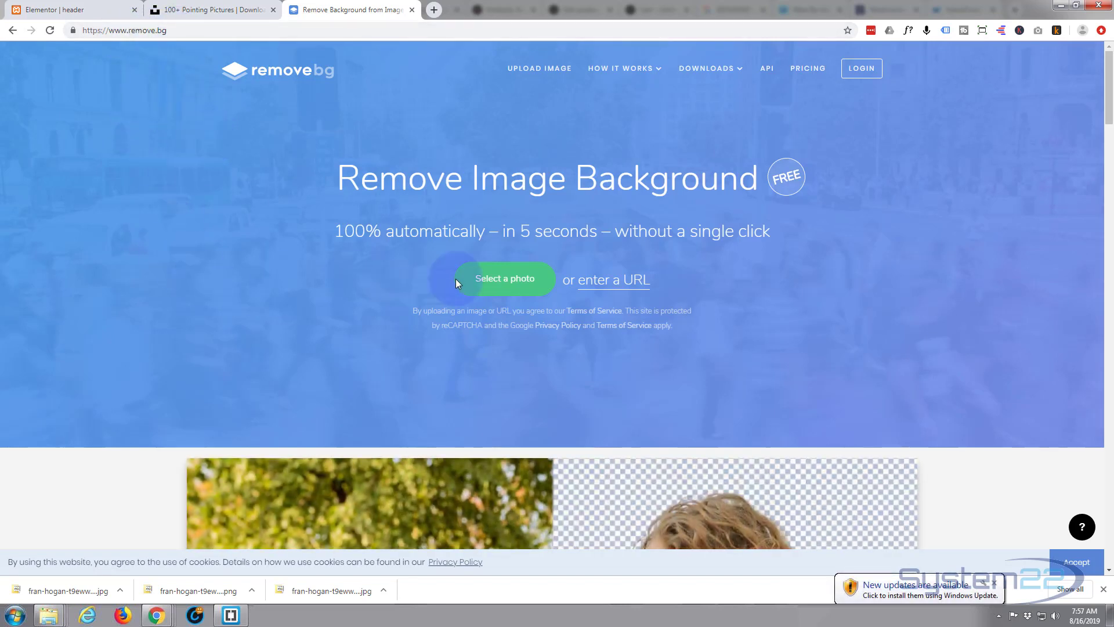
pyautogui.click(494, 286)
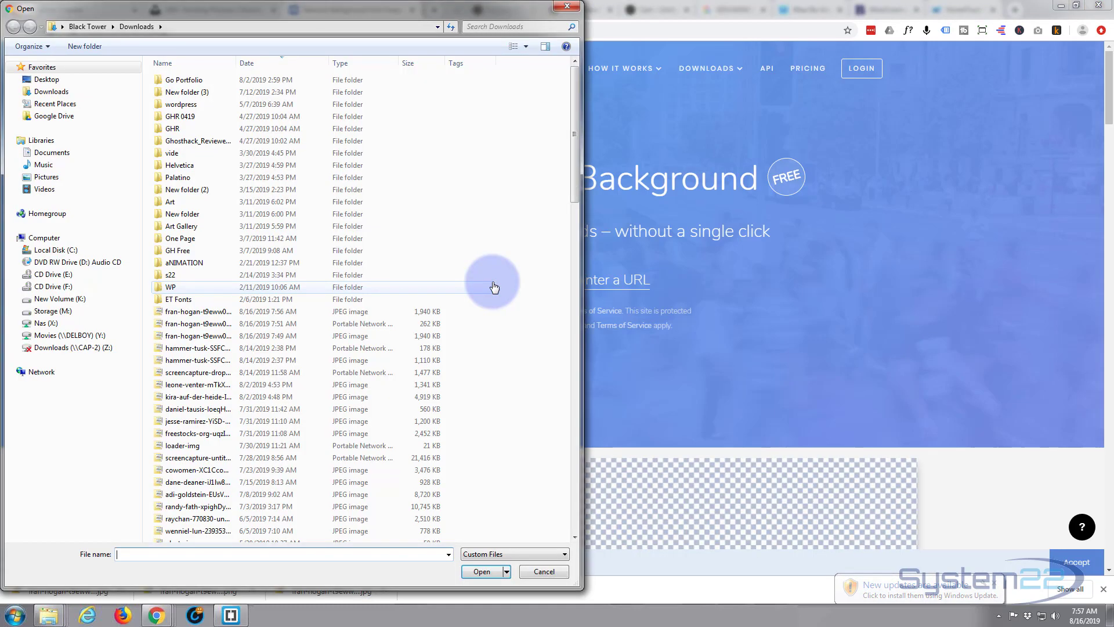
pyautogui.click(191, 312)
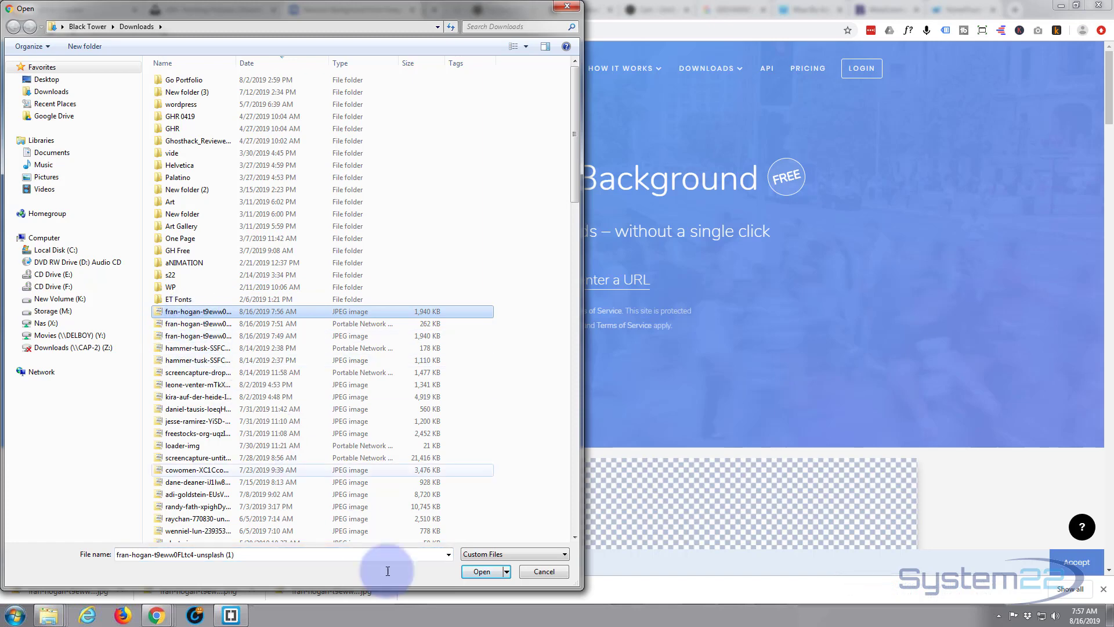
pyautogui.click(482, 571)
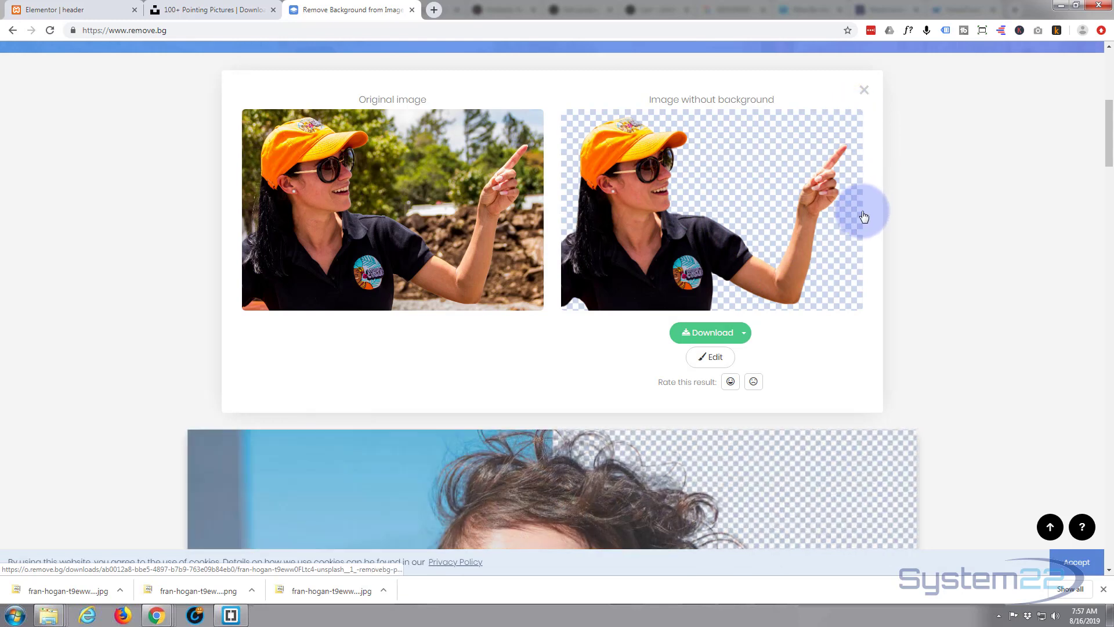
pyautogui.click(709, 334)
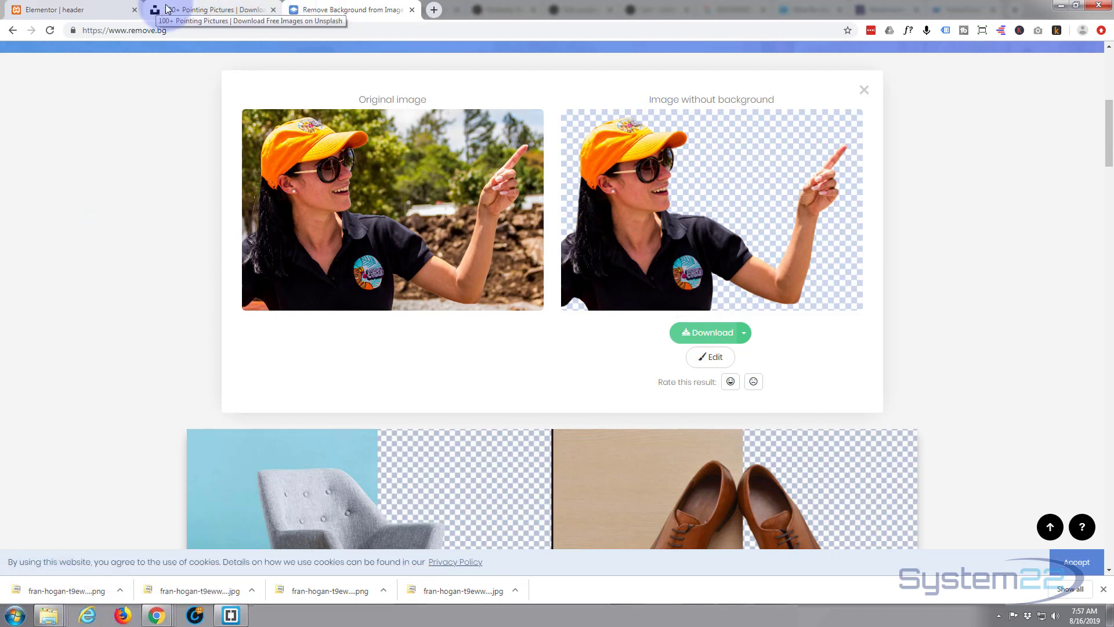
# Return to the Elementor header page and add an Image widget to the left column of the new section.
pyautogui.click(78, 7)
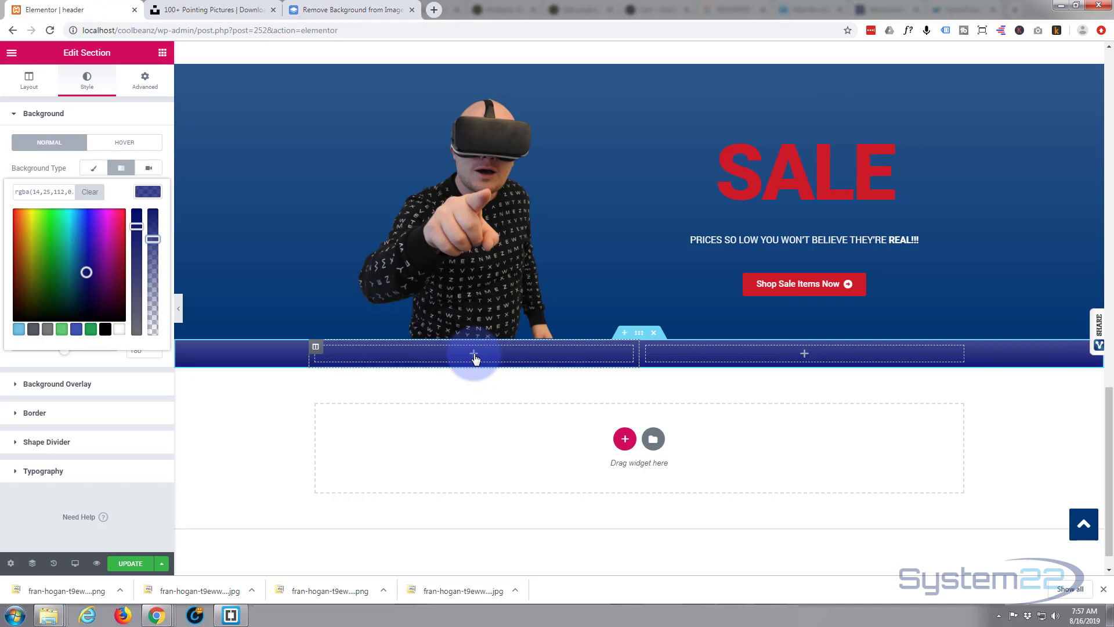
pyautogui.click(474, 355)
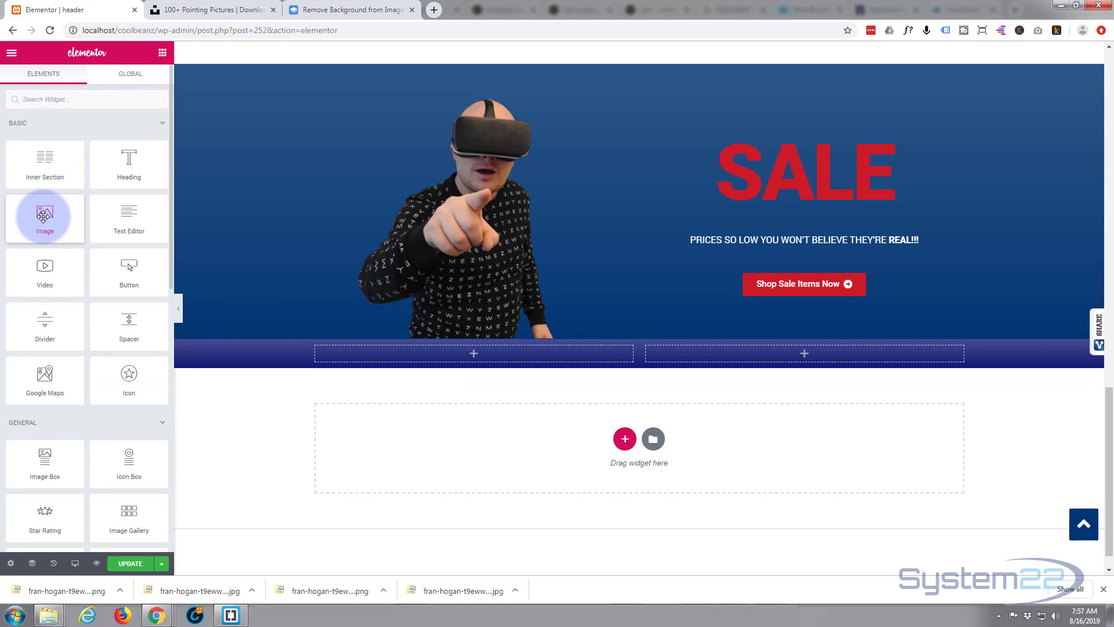
pyautogui.moveTo(43, 216); pyautogui.dragTo(508, 350)
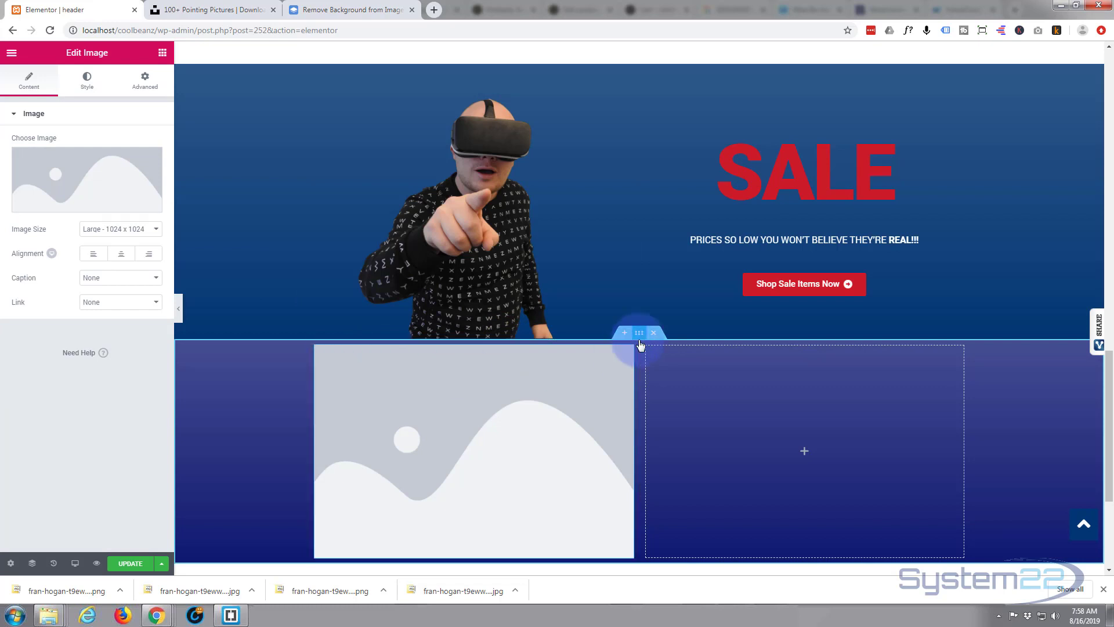
# Upload the background-free PNG of the pointing woman to the media library and insert it into the Image widget.
pyautogui.click(94, 174)
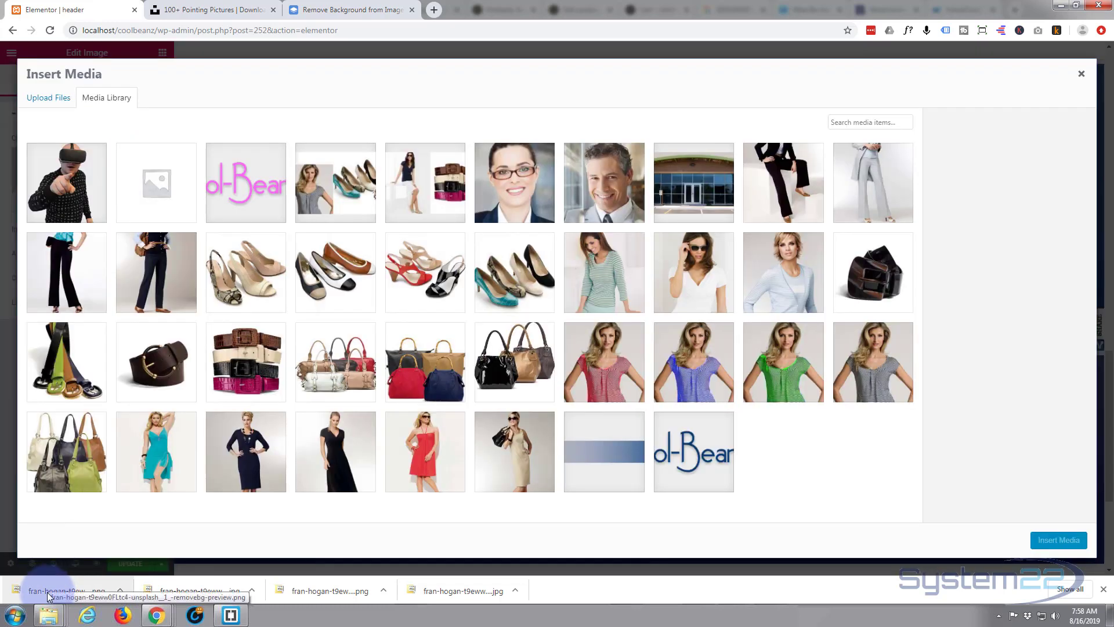
pyautogui.moveTo(47, 591); pyautogui.dragTo(100, 155)
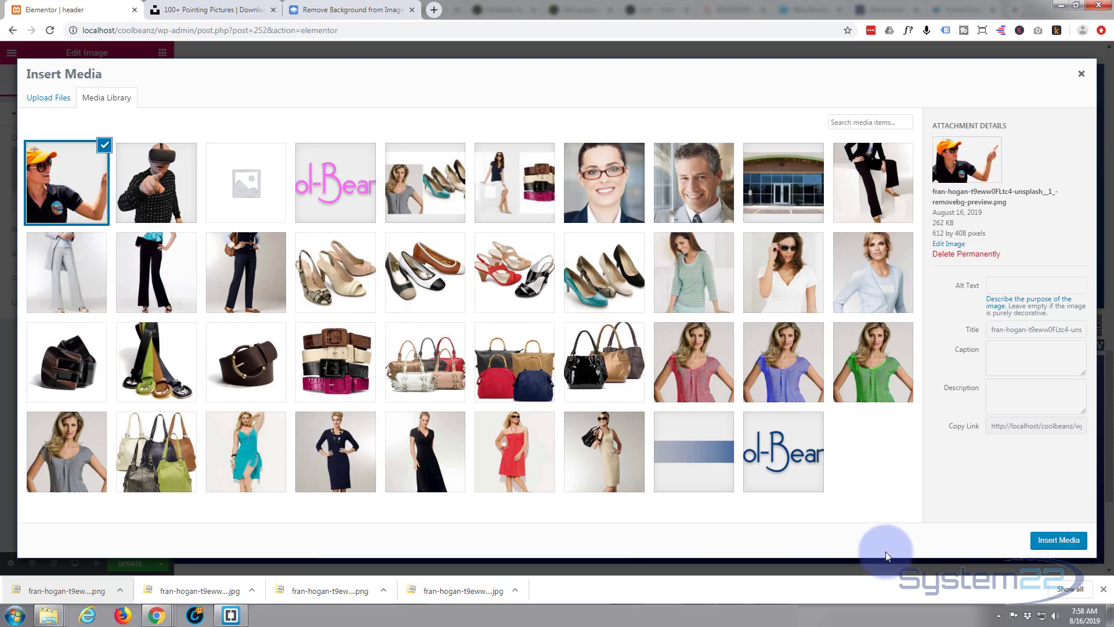
pyautogui.click(1057, 541)
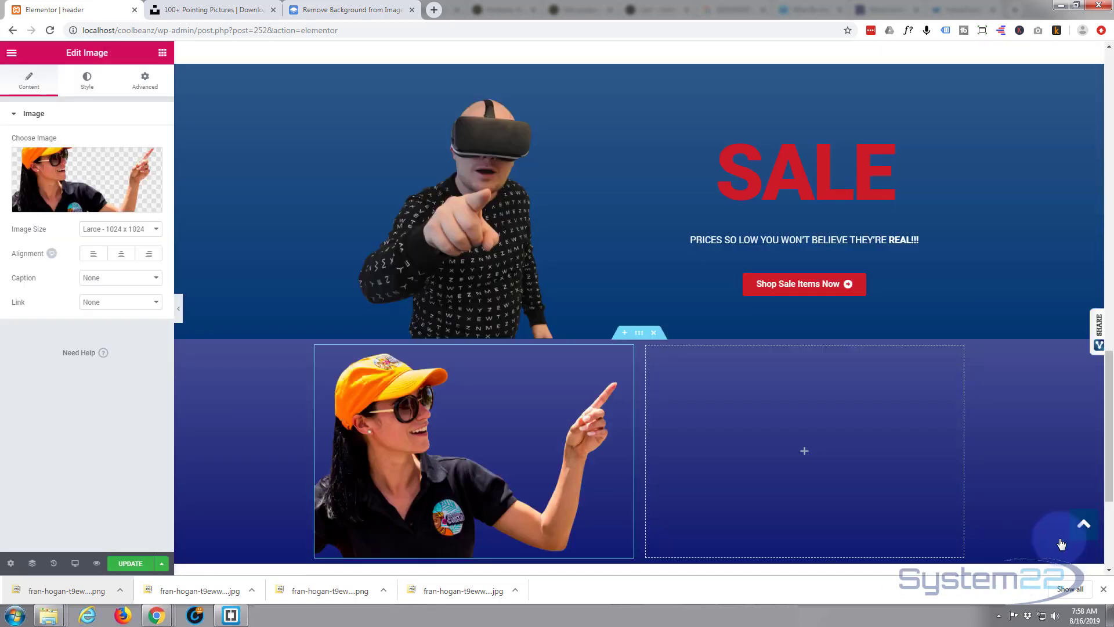
# Unlink the woman image's margin and padding values, and set its bottom margin to -7 px and top padding to 50 px.
pyautogui.scroll(-2, 684, 189)
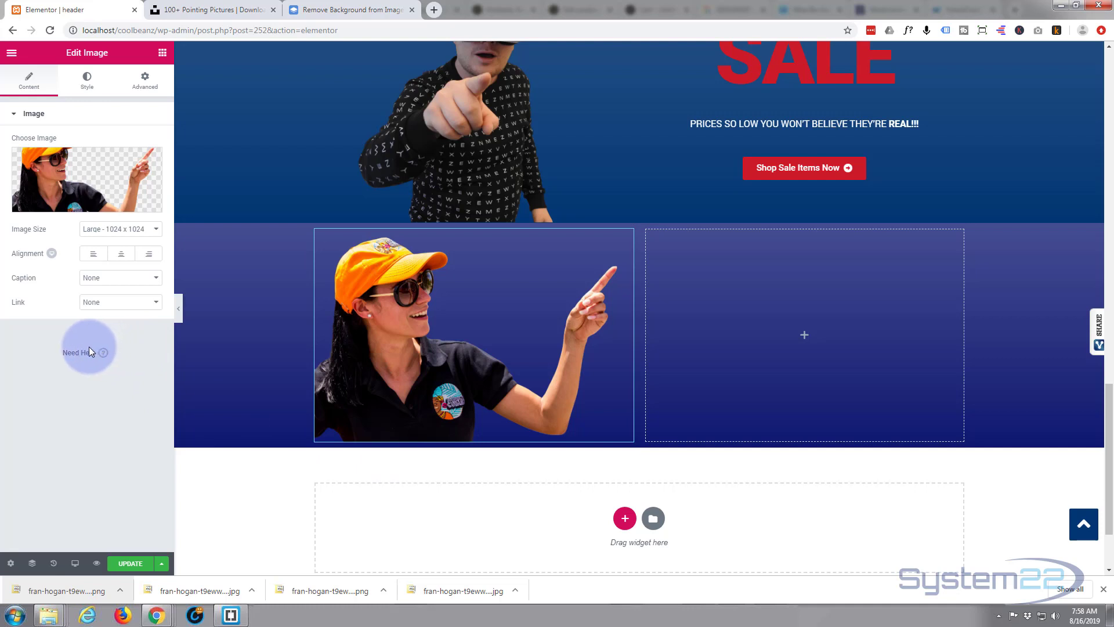
pyautogui.click(145, 85)
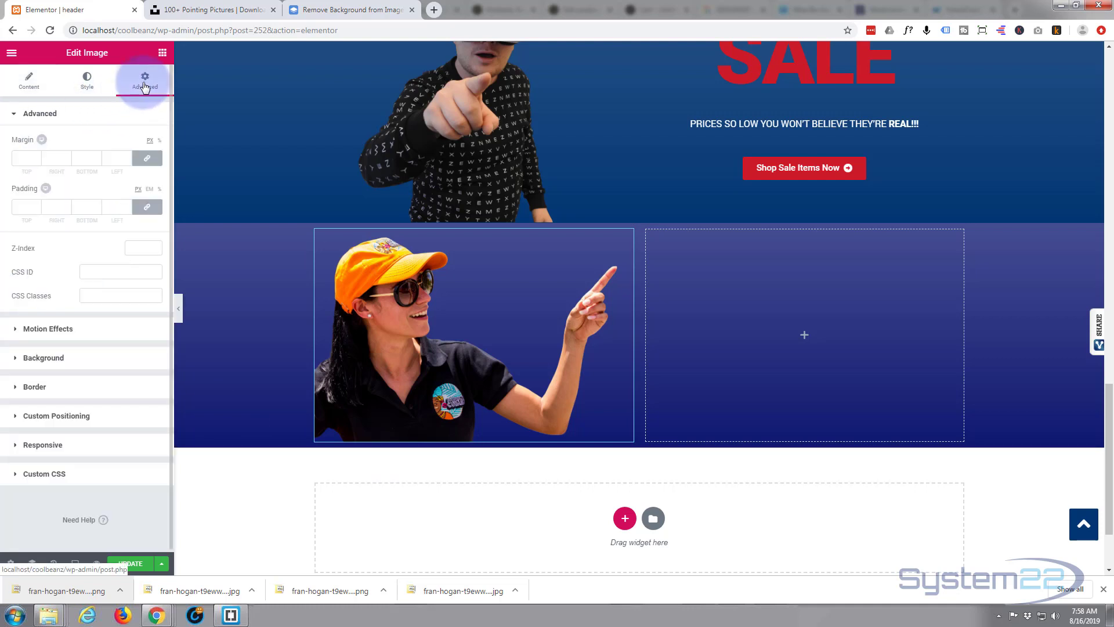
pyautogui.click(25, 155)
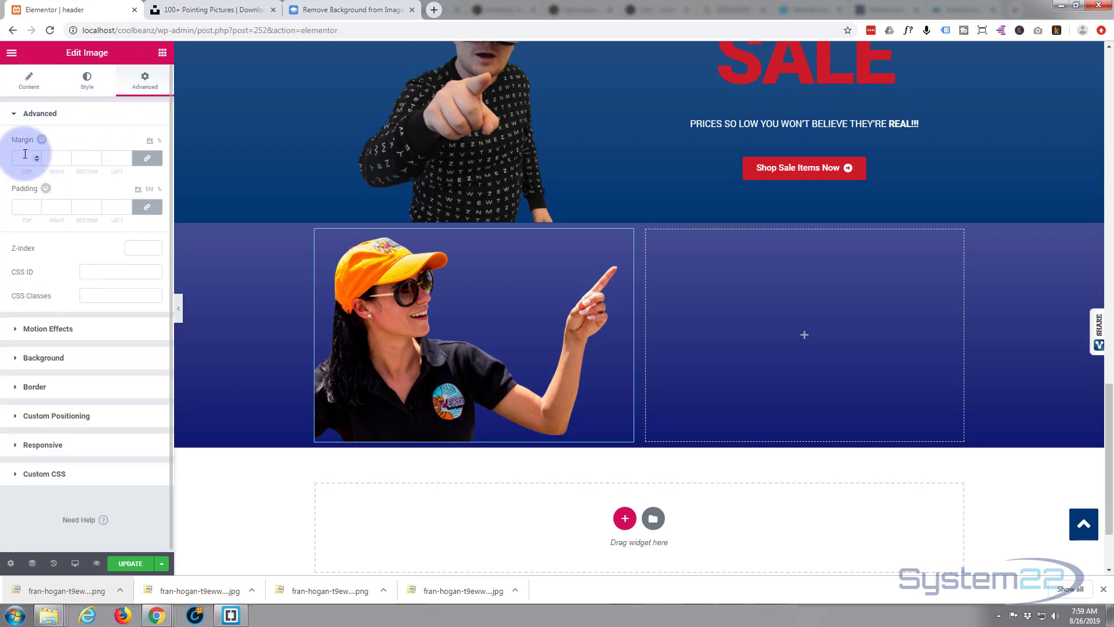
pyautogui.click(88, 159)
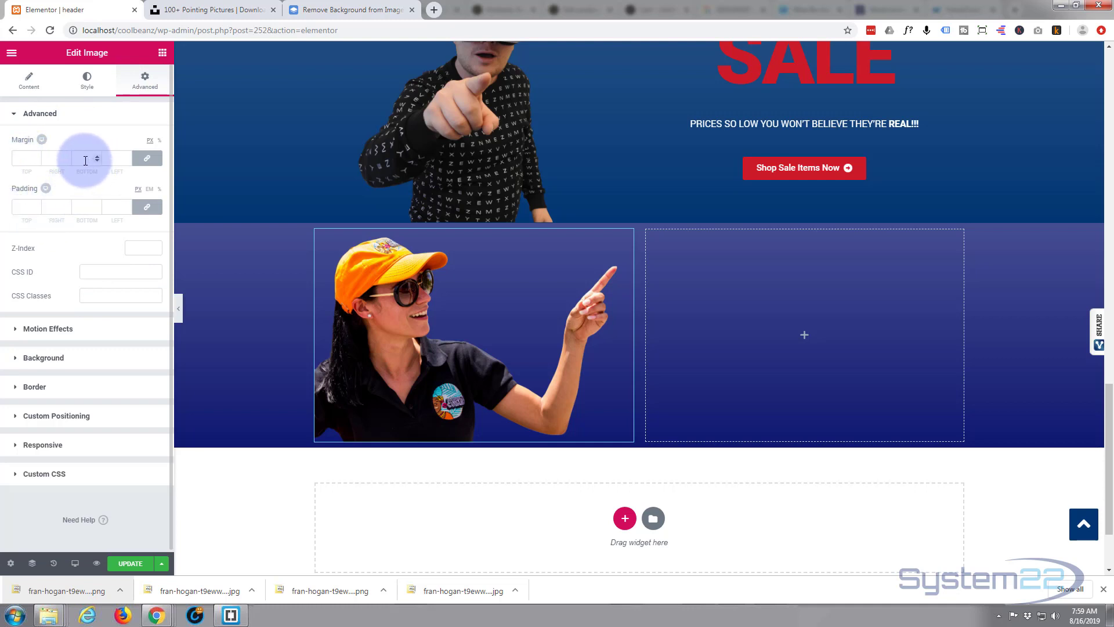
pyautogui.click(148, 159)
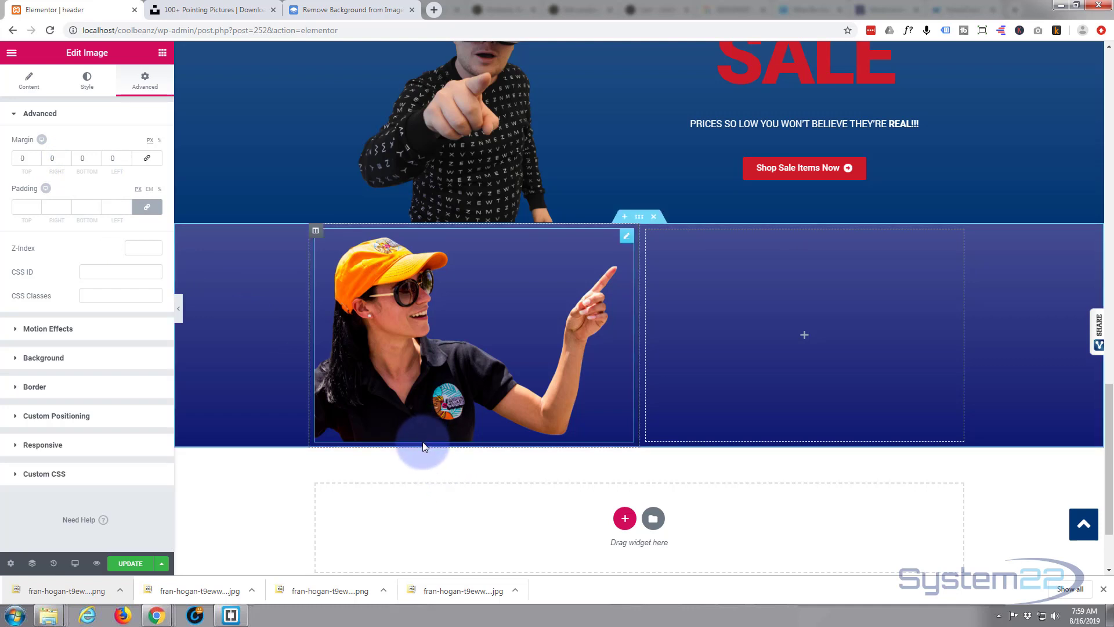
pyautogui.click(96, 160)
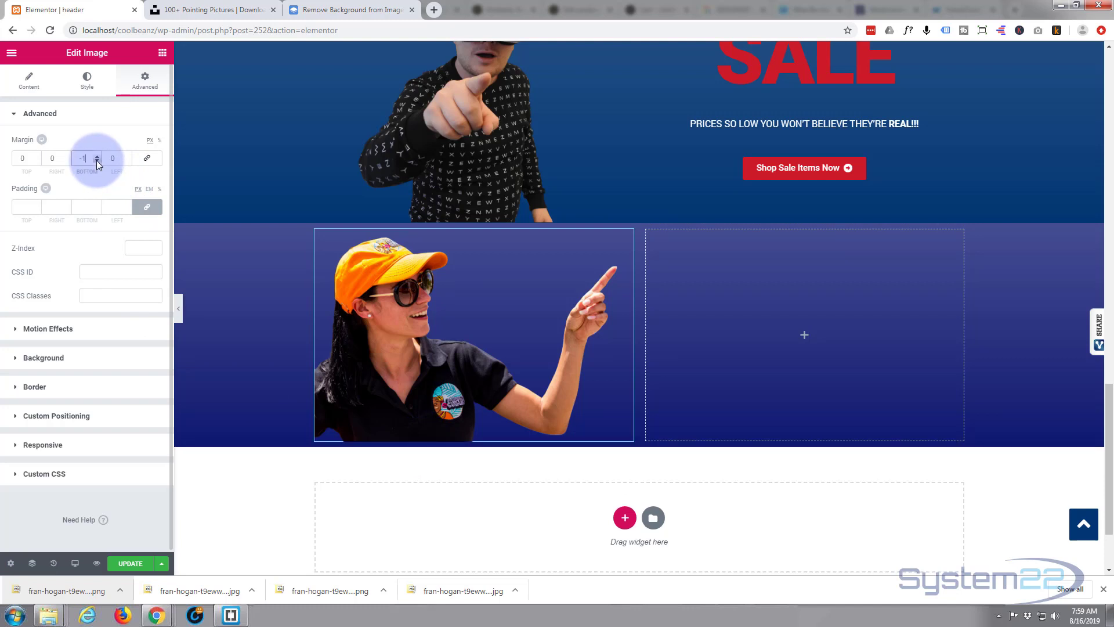
pyautogui.click(96, 160)
pyautogui.click(96, 160)
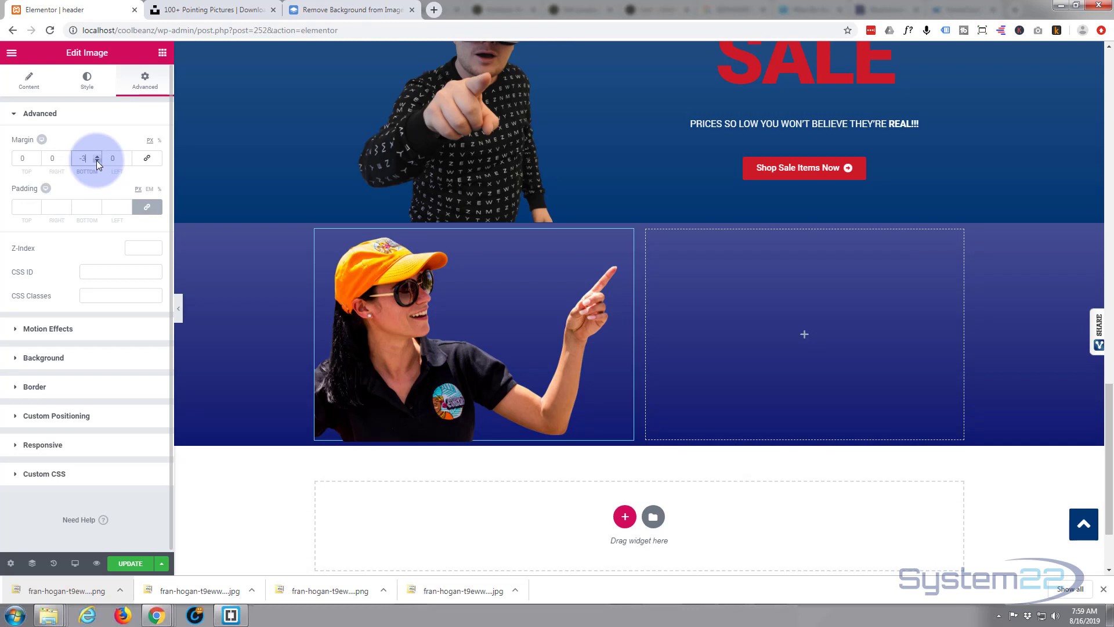
pyautogui.click(96, 160)
pyautogui.click(96, 160)
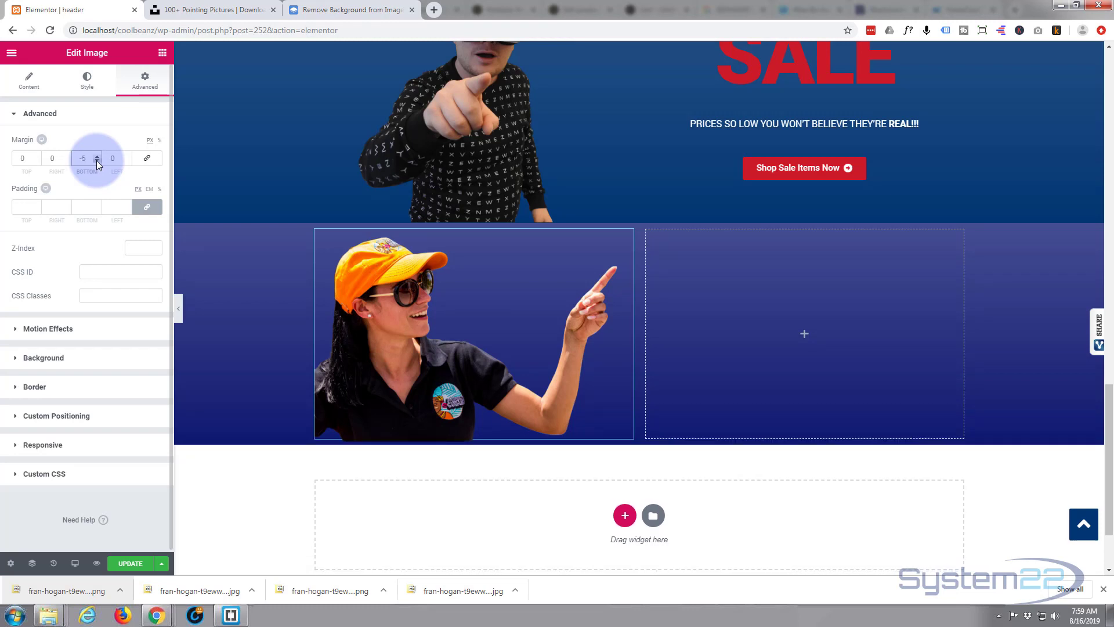
pyautogui.click(97, 161)
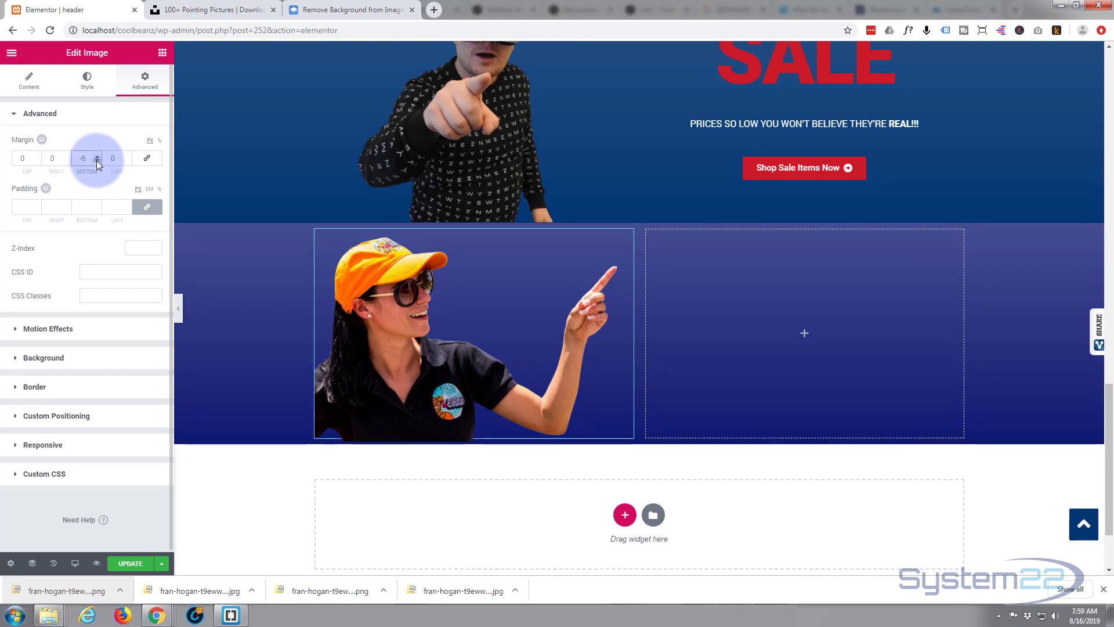
pyautogui.click(96, 160)
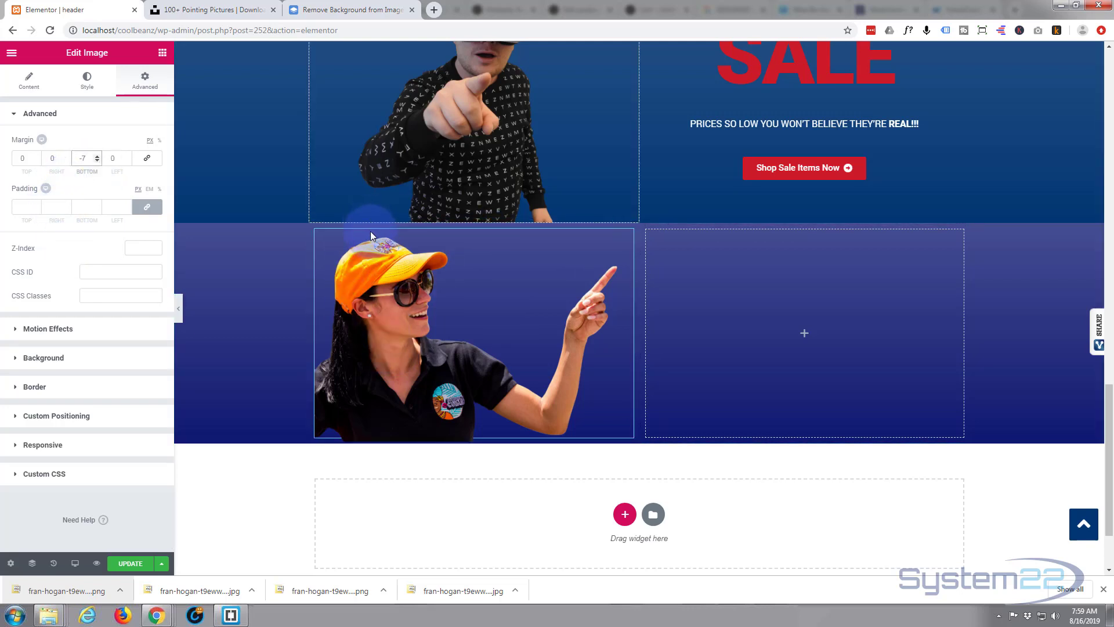
pyautogui.click(154, 209)
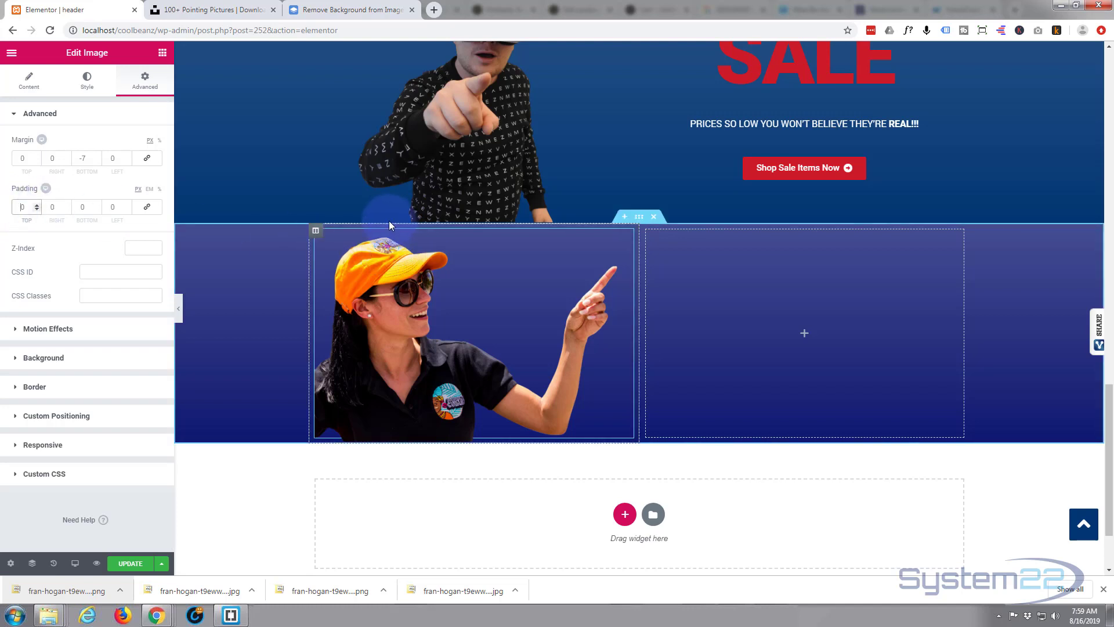
pyautogui.write('5')
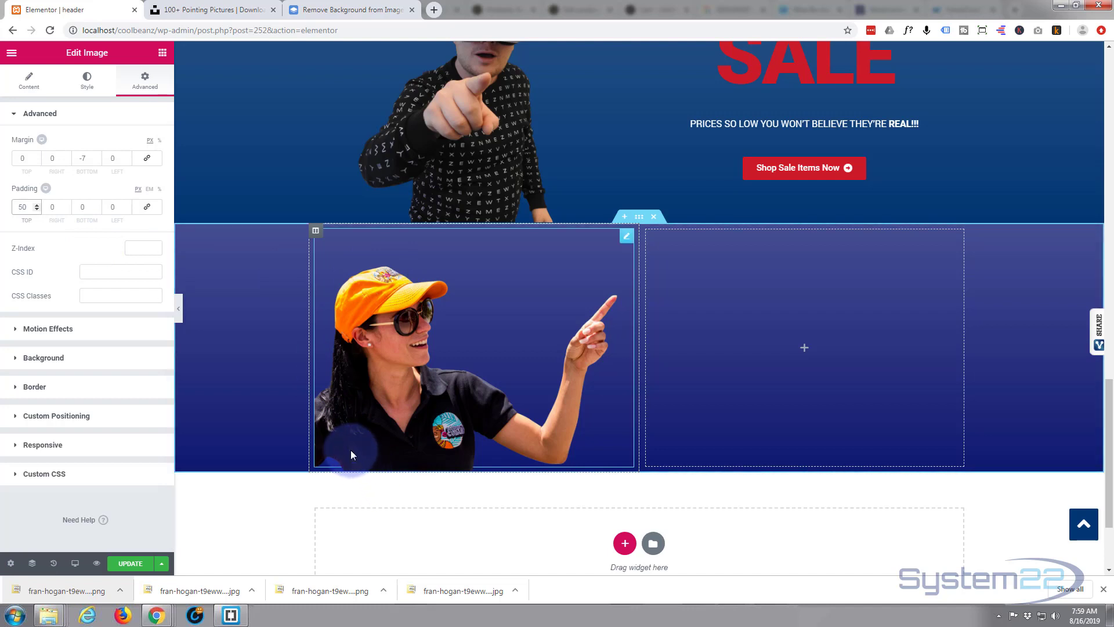
# Give the blue gradient section containing the woman an unlinked top margin of 100 px and update the page.
pyautogui.click(639, 218)
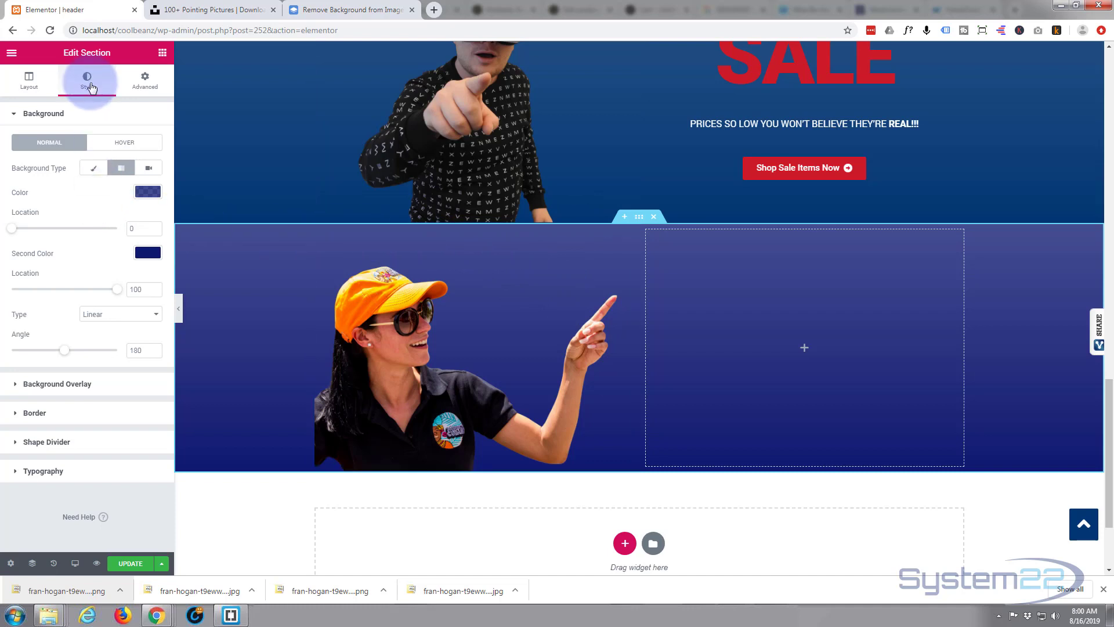
pyautogui.click(141, 87)
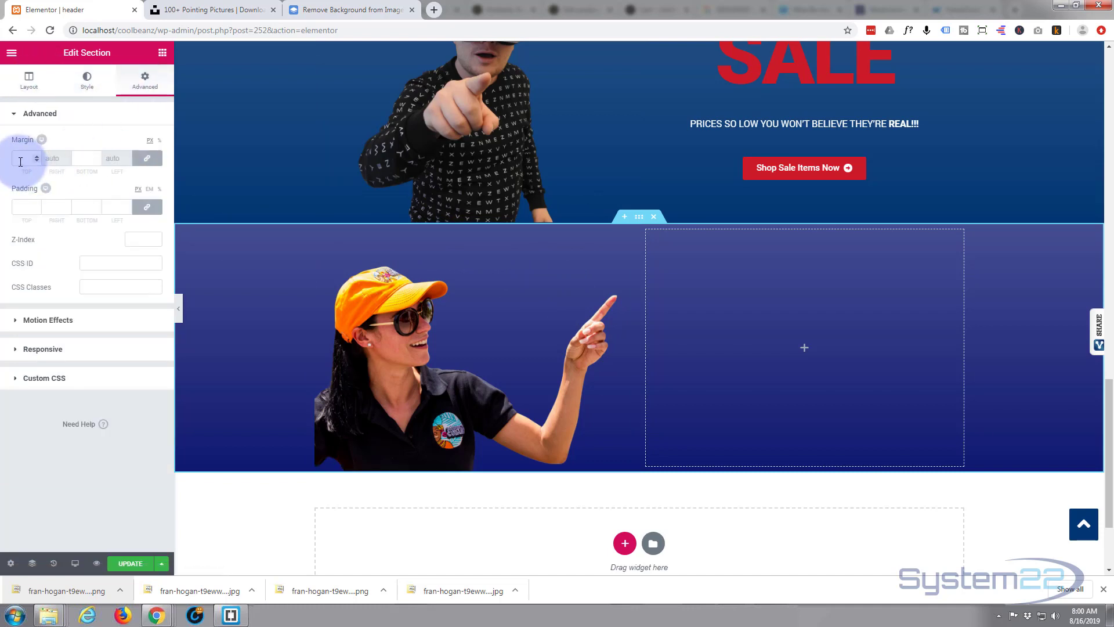
pyautogui.click(147, 159)
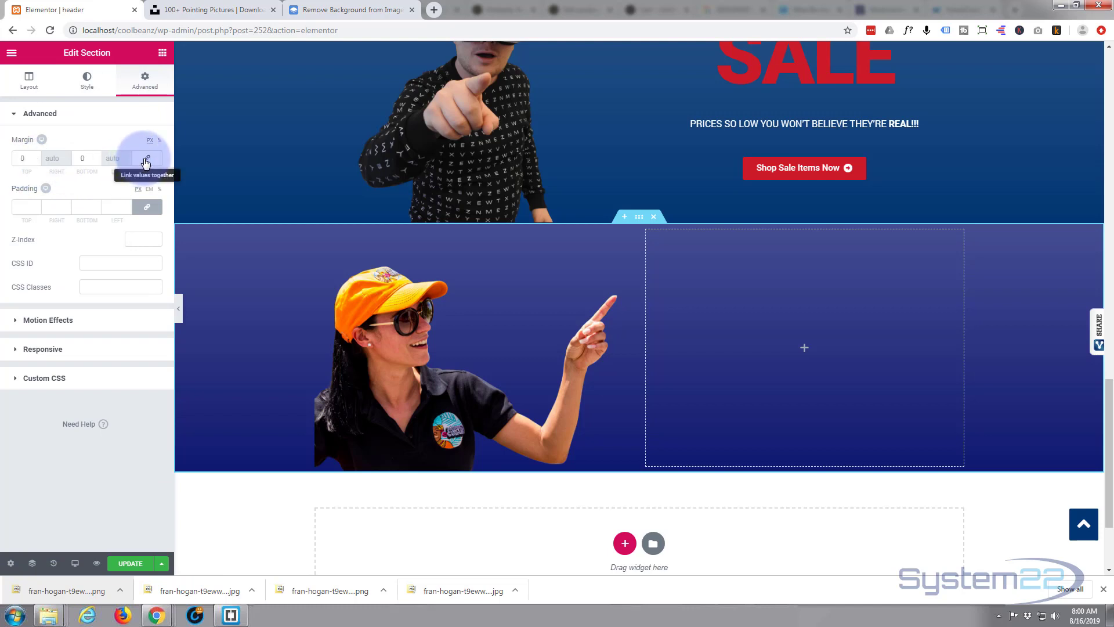
pyautogui.click(22, 159)
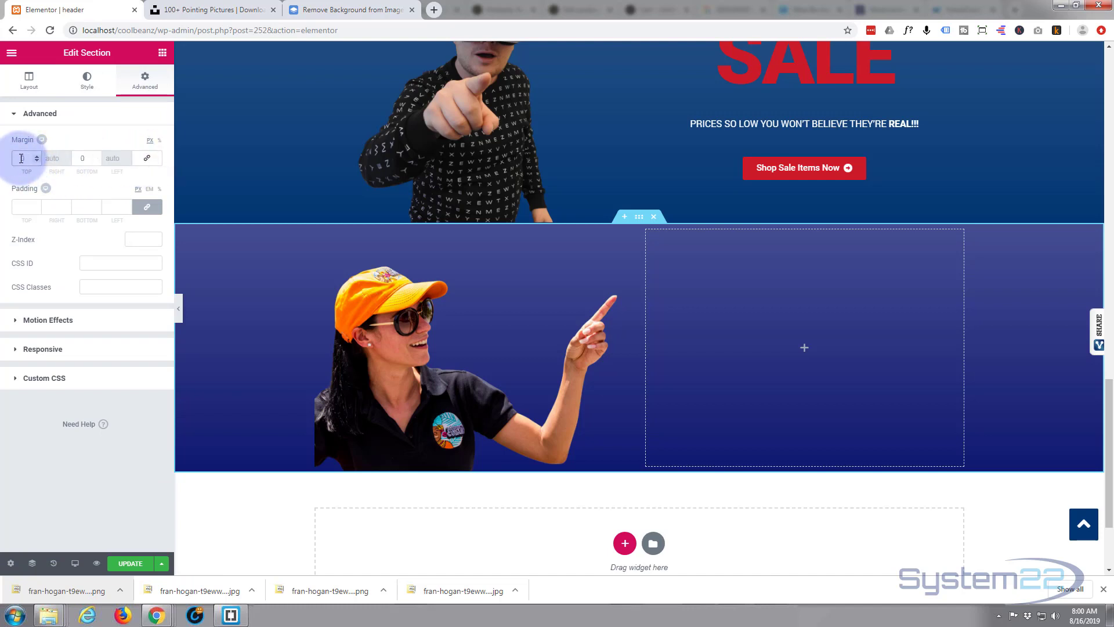
pyautogui.write('100')
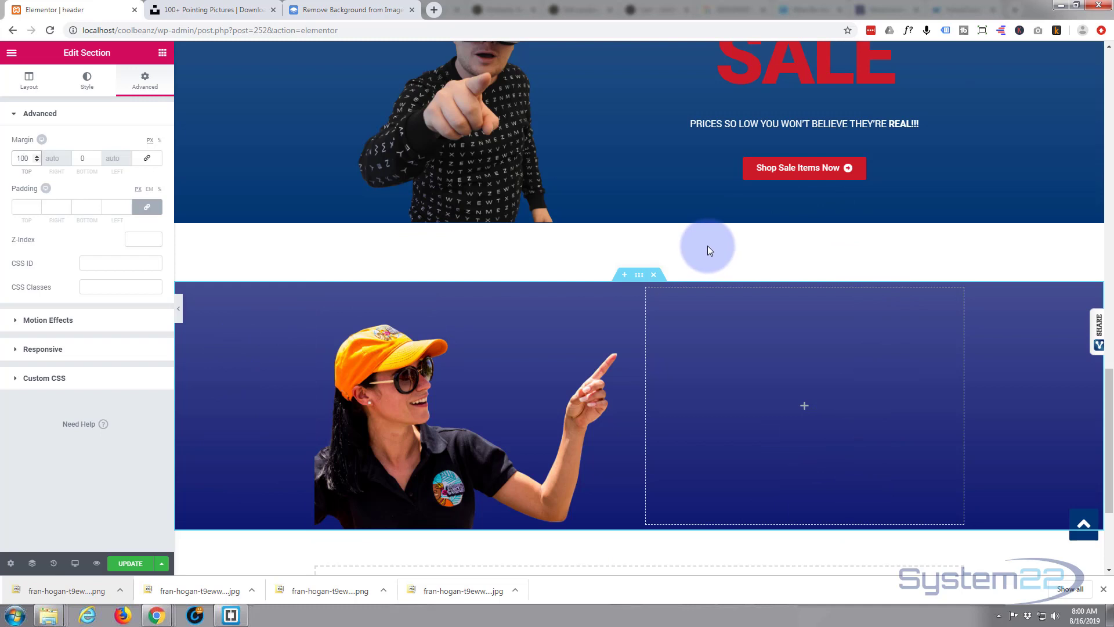
pyautogui.click(135, 565)
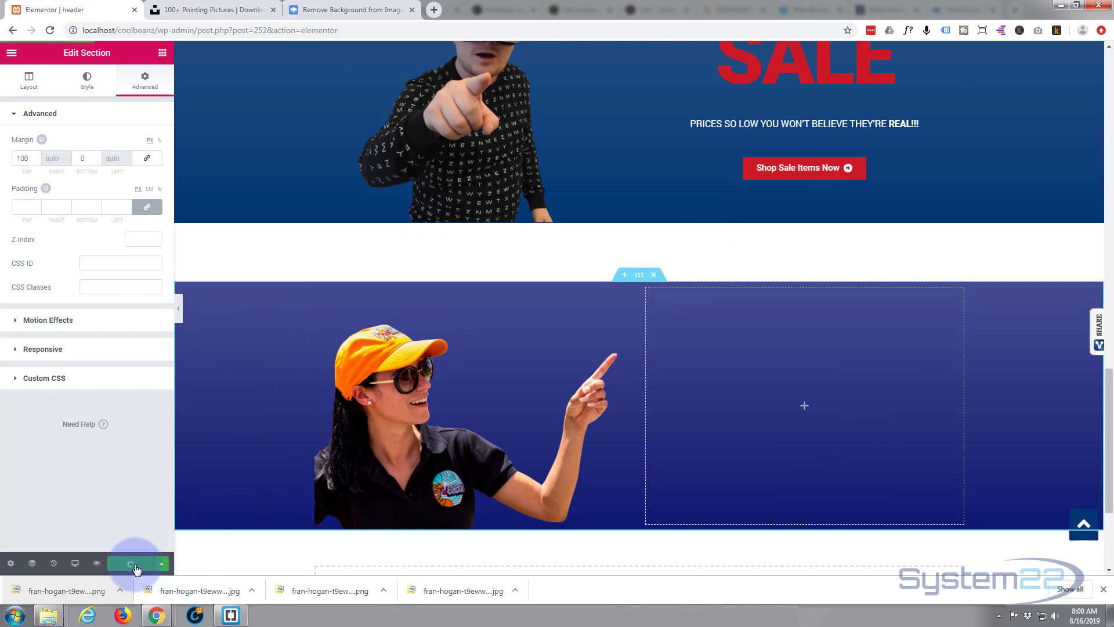
# Preview the page, examine the section with the pointing woman, and compare it with the cut-out result on remove.bg.
pyautogui.click(97, 564)
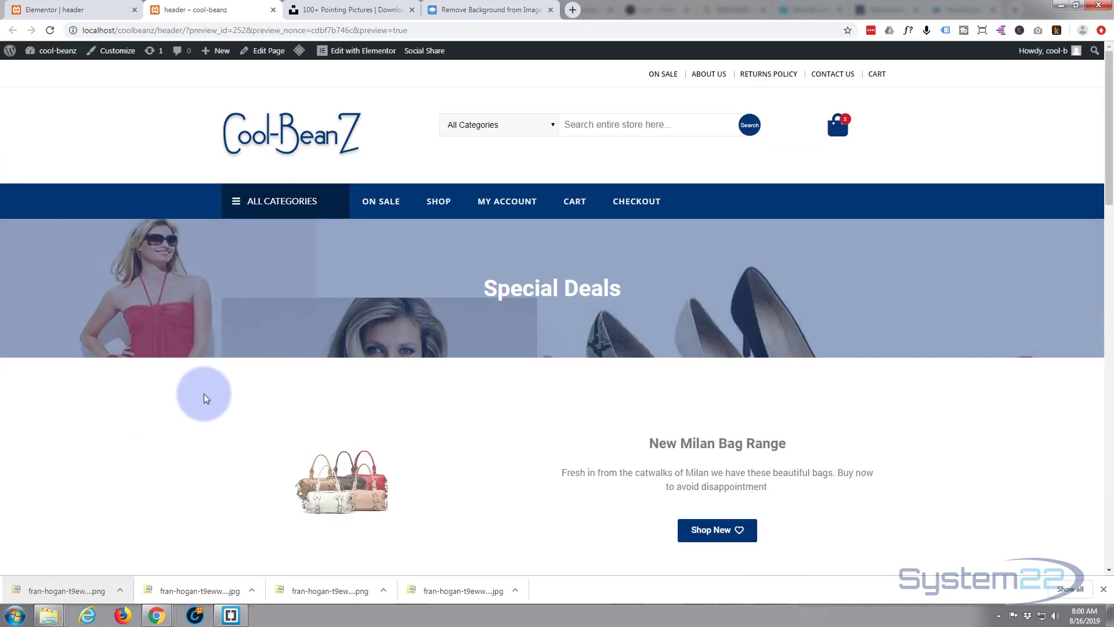
pyautogui.scroll(-12, 185, 258)
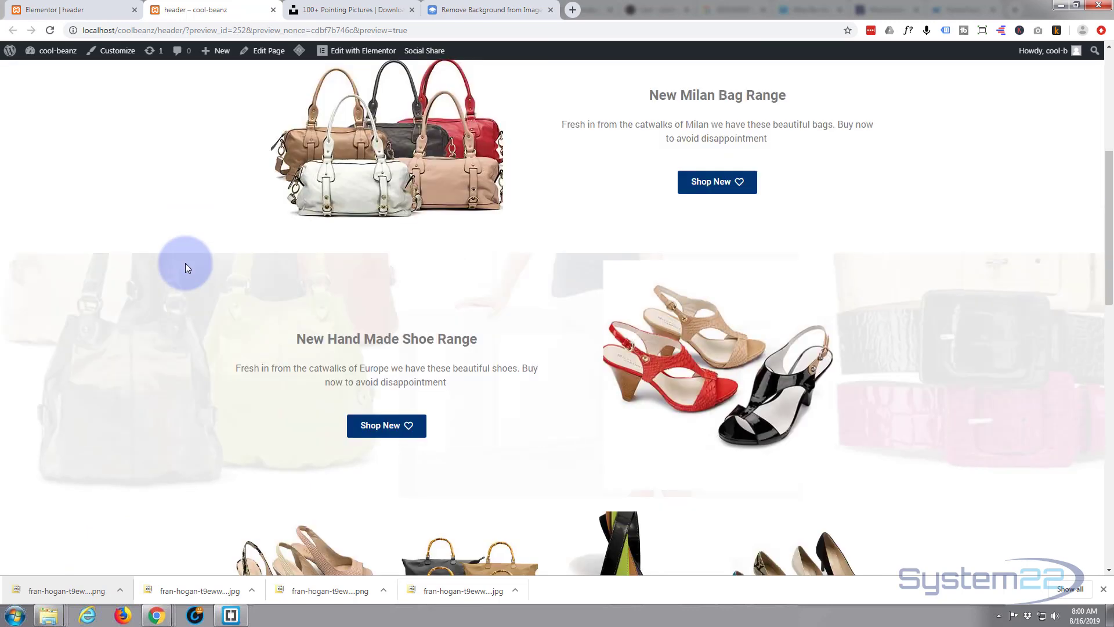
pyautogui.scroll(-10, 186, 267)
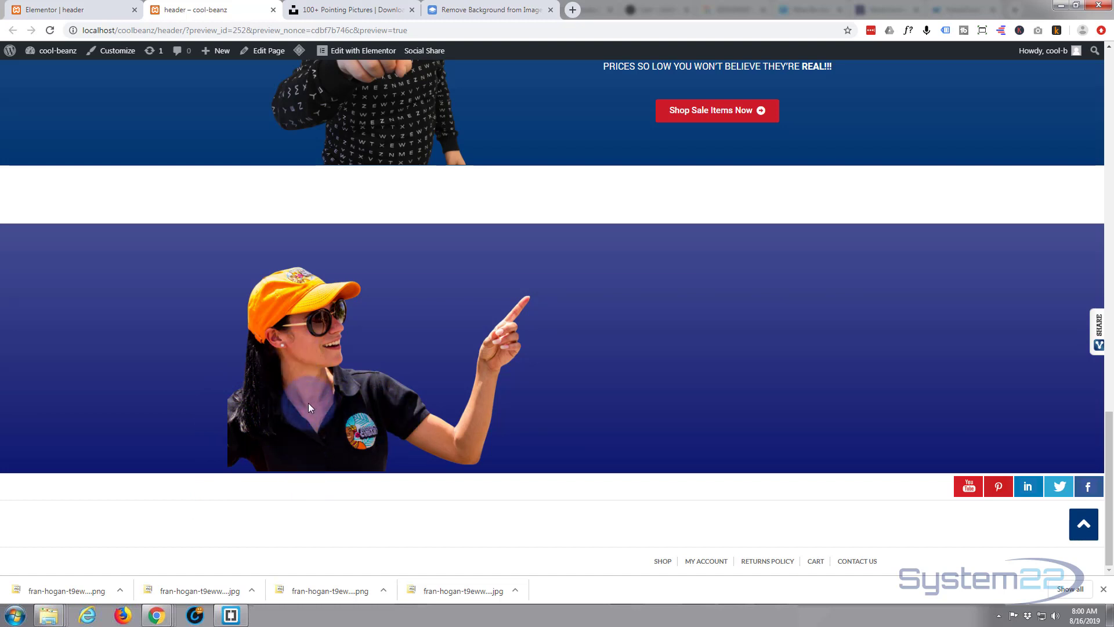
pyautogui.click(471, 9)
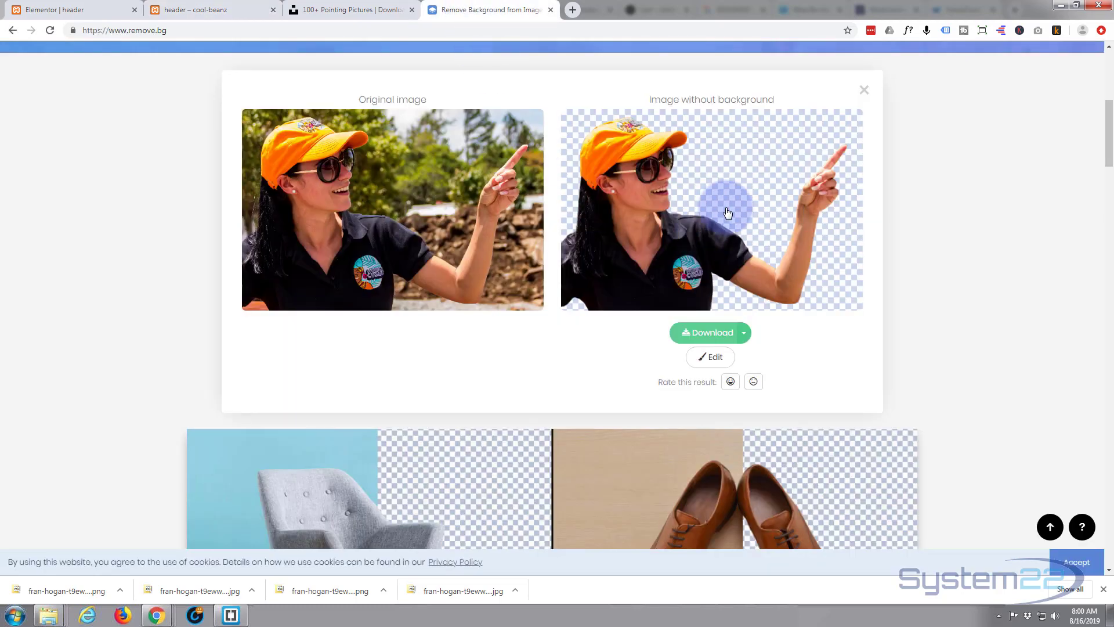
pyautogui.click(191, 10)
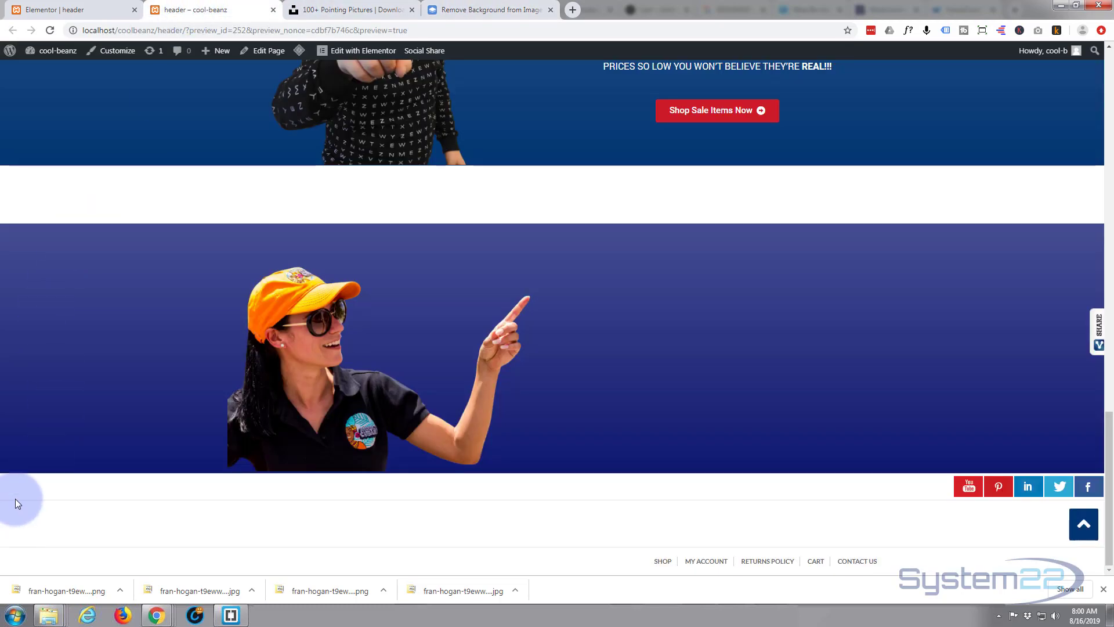